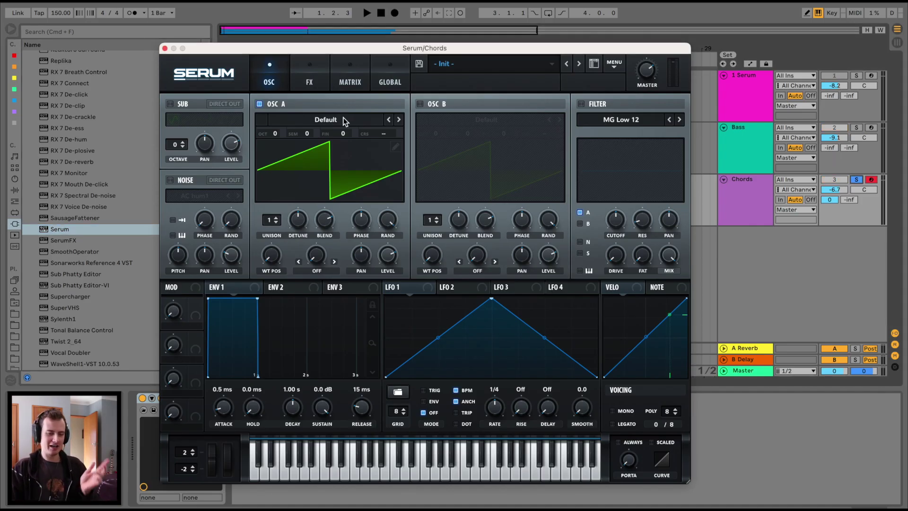
- Load the Analog wavetable Basic Shapes into Osc A, then enable Osc B and load Basic Shapes there too
{"action": "left_click", "coordinate": [345, 122]}
{"action": "mouse_move", "coordinate": [366, 135]}
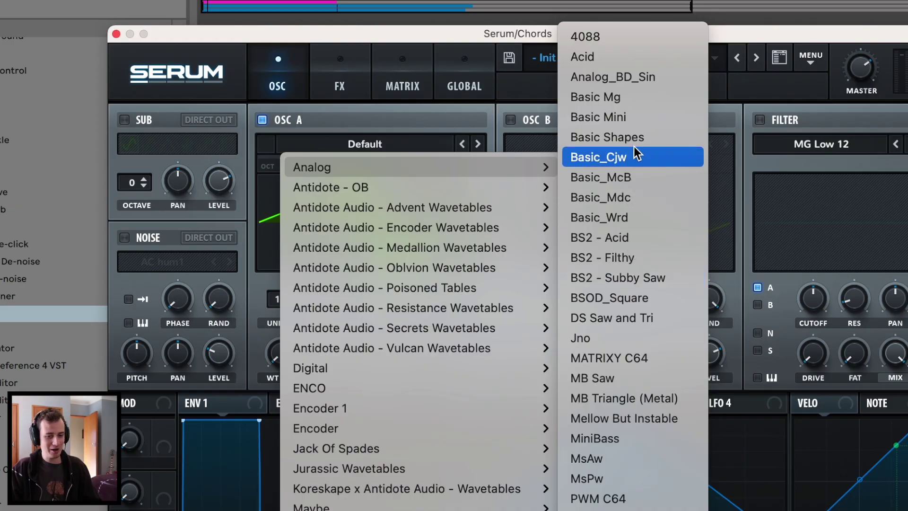
{"action": "left_click", "coordinate": [634, 141]}
{"action": "left_click", "coordinate": [582, 142]}
{"action": "mouse_move", "coordinate": [558, 167]}
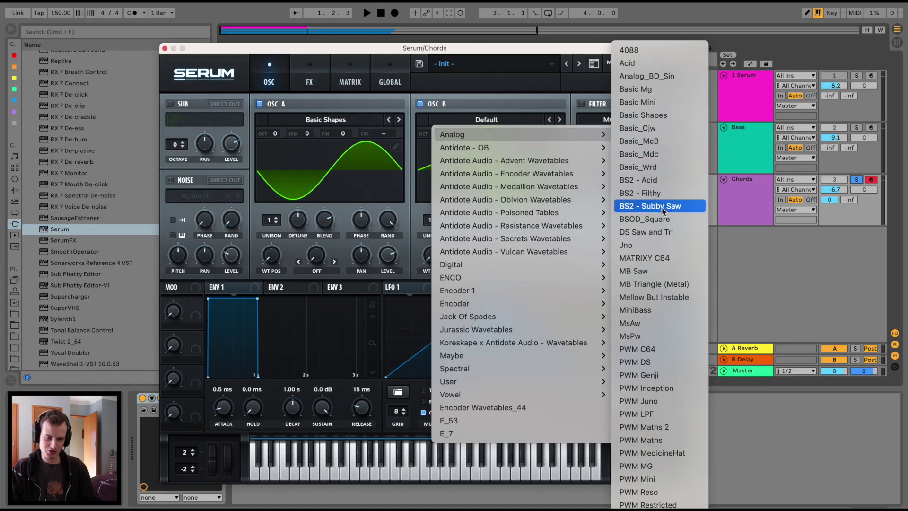
{"action": "left_click", "coordinate": [648, 115]}
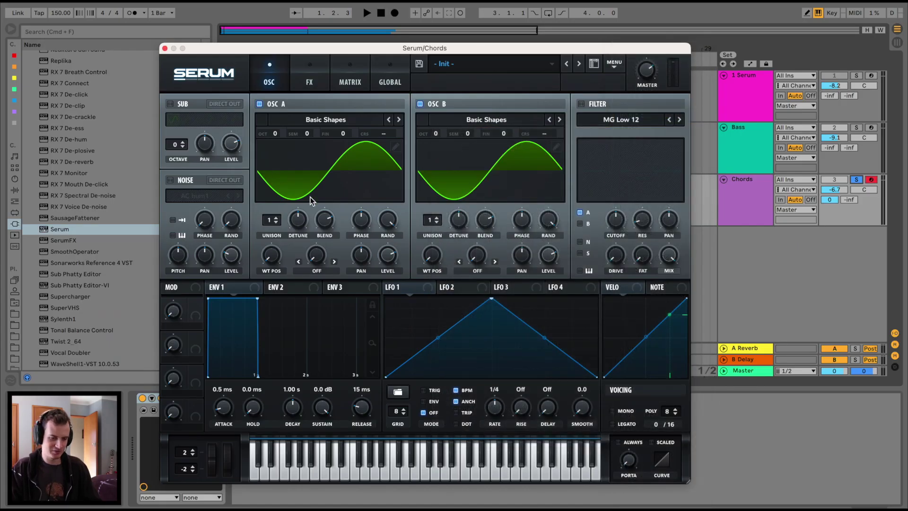
- Set Osc A's wavetable position to the triangle shape and Osc B's to frame 4, the square wave
{"action": "left_click", "coordinate": [343, 190]}
{"action": "left_click", "coordinate": [491, 164]}
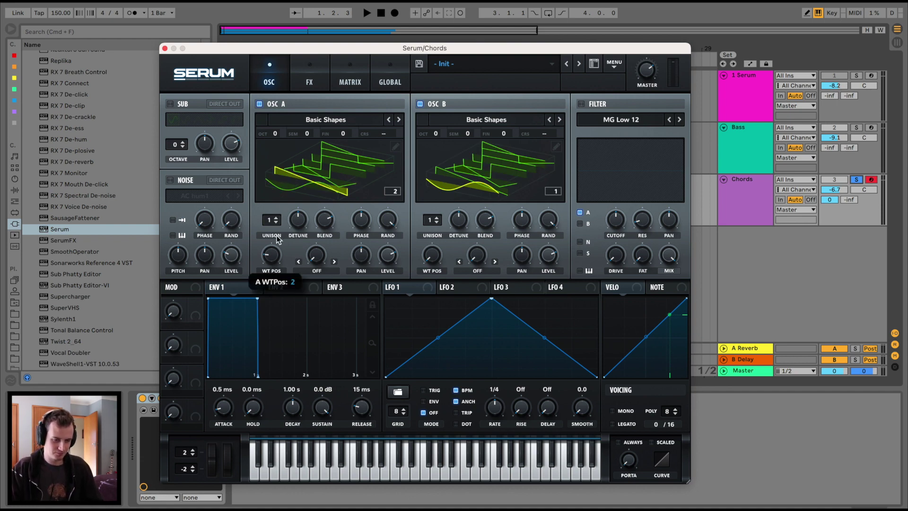
{"action": "left_click", "coordinate": [280, 195]}
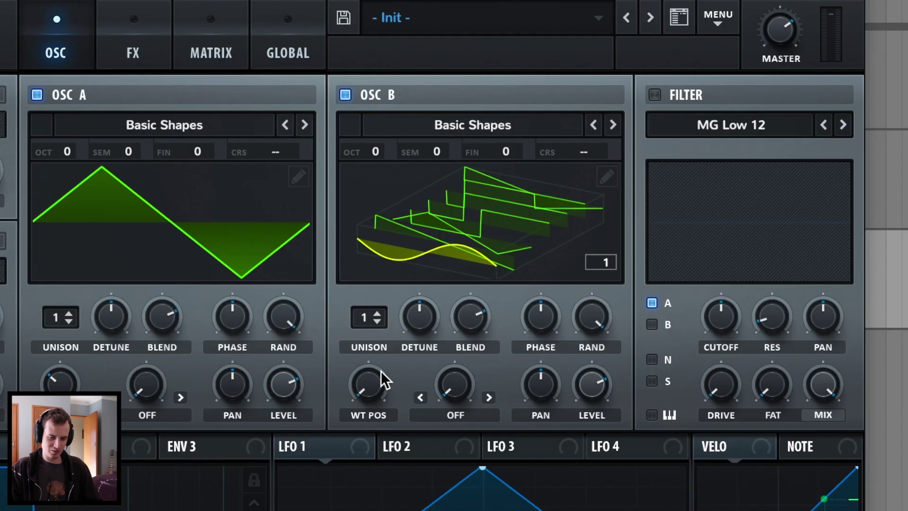
{"action": "left_click_drag", "start_coordinate": [436, 249], "coordinate": [457, 197]}
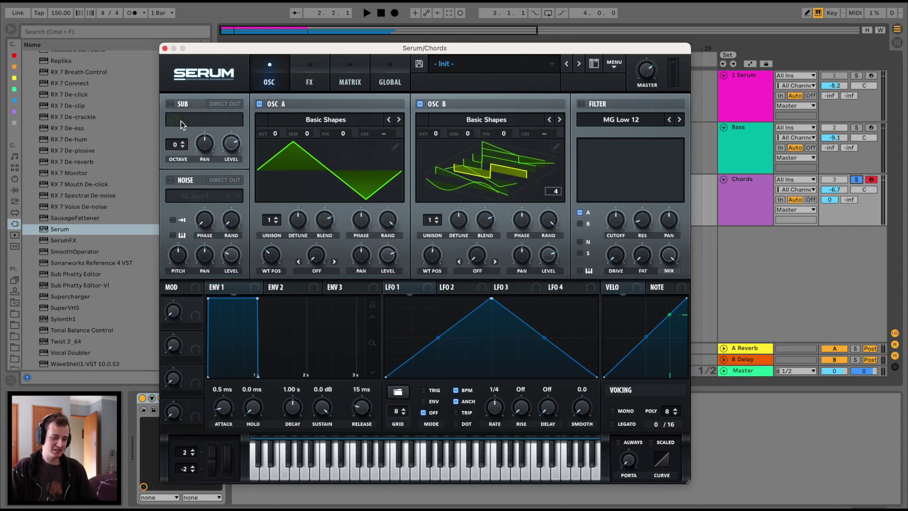
- Enable the sub oscillator and give it a saw waveform
{"action": "left_click", "coordinate": [169, 104]}
{"action": "left_click", "coordinate": [210, 119]}
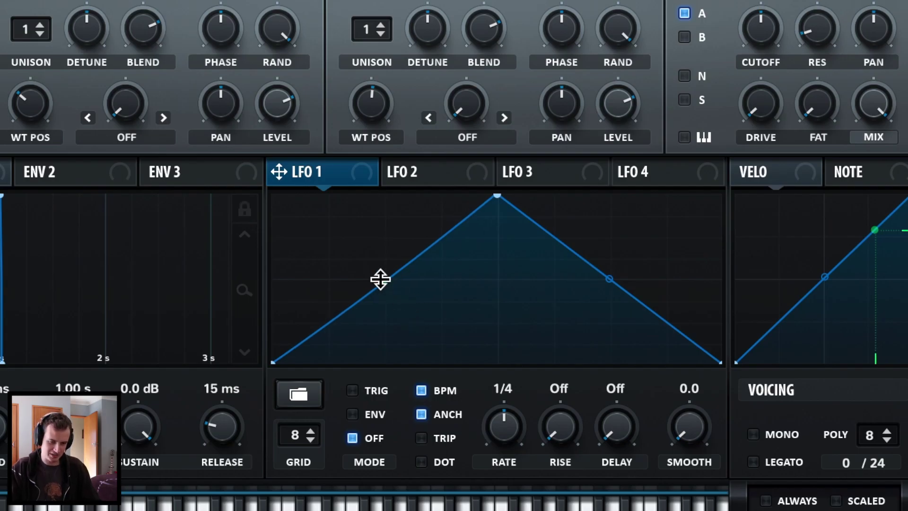
- Bow the rising and falling slopes of LFO 1 outward into a rounded, nearly flat-topped dome
{"action": "left_click_drag", "start_coordinate": [379, 277], "coordinate": [361, 244]}
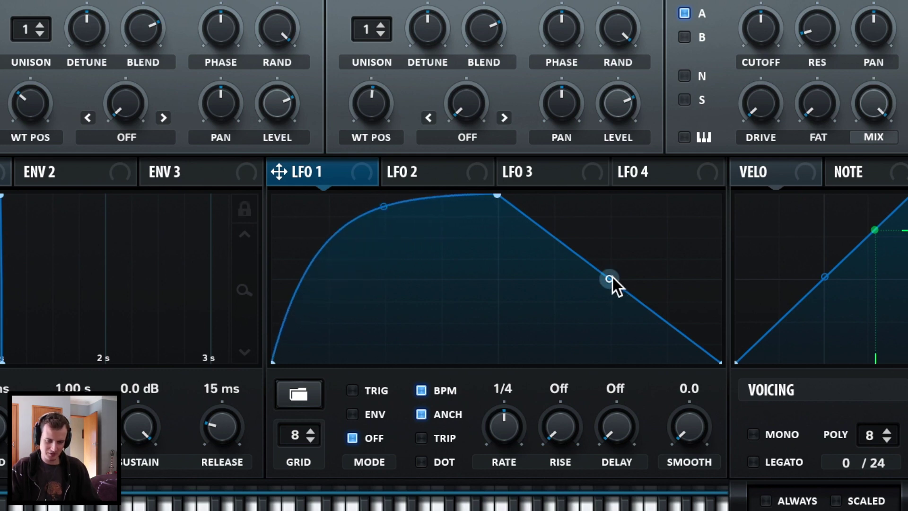
{"action": "left_click_drag", "start_coordinate": [611, 281], "coordinate": [634, 229]}
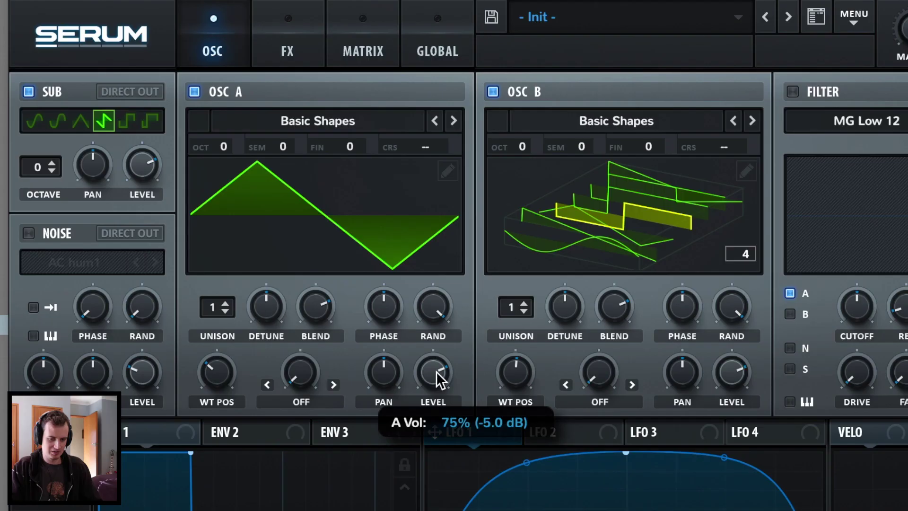
- Lower the levels of Osc A, Osc B and the sub oscillator to 0%
{"action": "left_click_drag", "start_coordinate": [438, 378], "coordinate": [438, 416]}
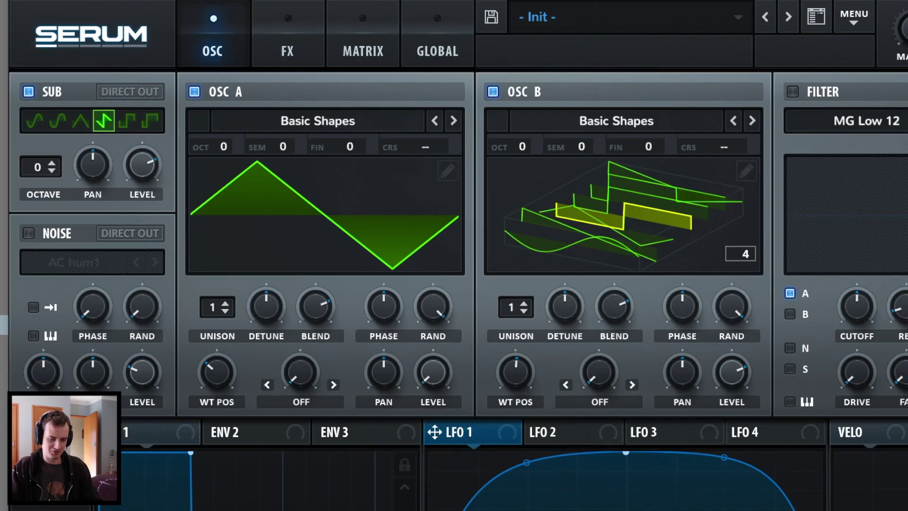
{"action": "left_click_drag", "start_coordinate": [725, 370], "coordinate": [725, 407]}
{"action": "left_click_drag", "start_coordinate": [141, 170], "coordinate": [135, 447]}
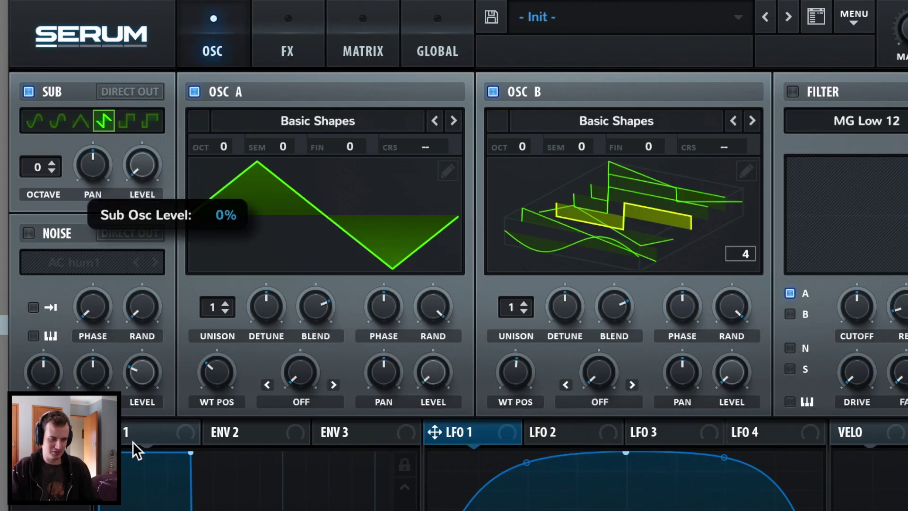
- Modulate the sub, Osc A and Osc B levels with LFO 1, using an amount of about 60 for the sub, and audition the result
{"action": "left_click_drag", "start_coordinate": [456, 423], "coordinate": [135, 160]}
{"action": "left_click_drag", "start_coordinate": [104, 78], "coordinate": [105, 81]}
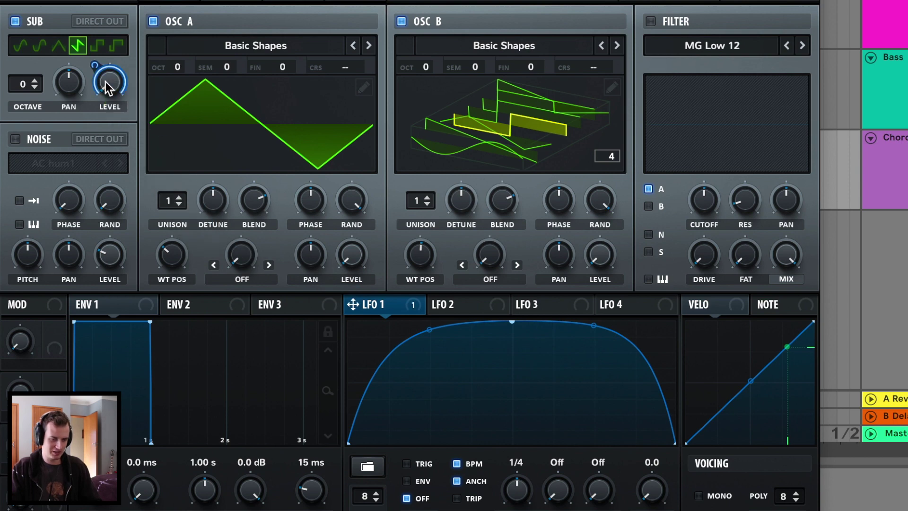
{"action": "left_click_drag", "start_coordinate": [361, 296], "coordinate": [356, 269]}
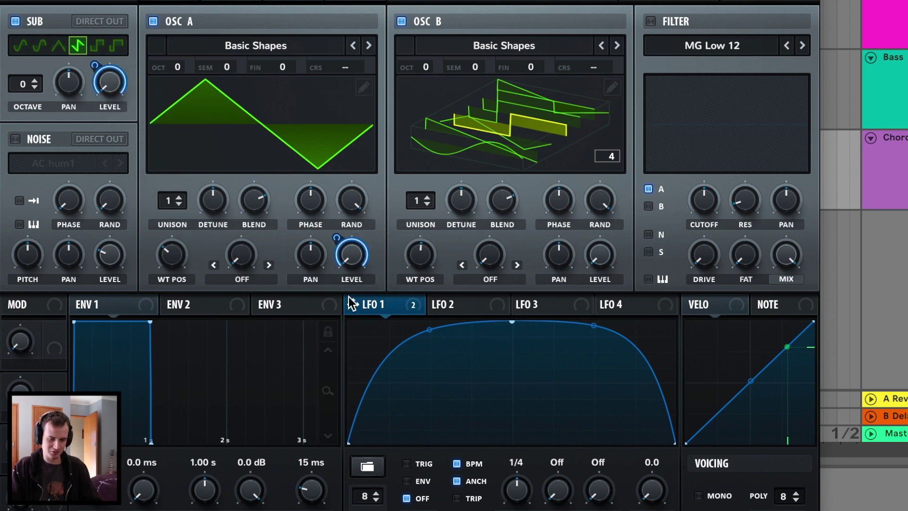
{"action": "left_click_drag", "start_coordinate": [376, 302], "coordinate": [599, 257]}
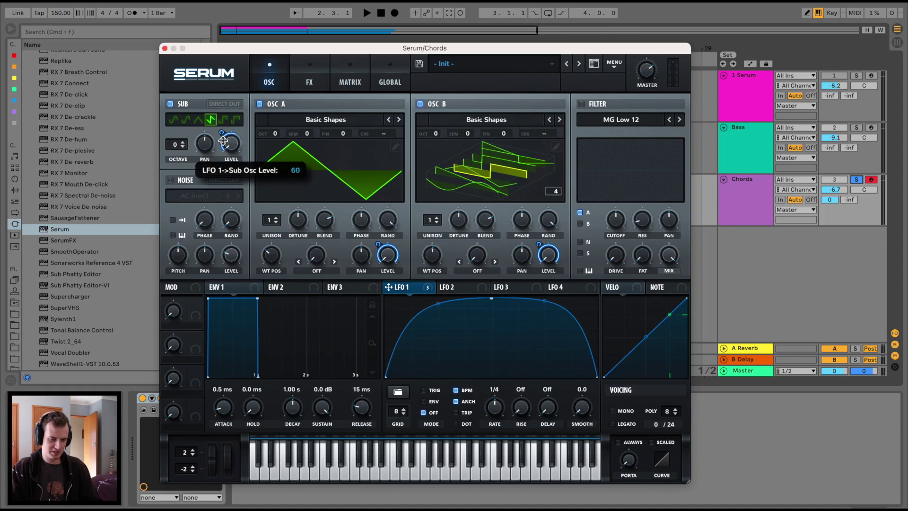
{"action": "key", "text": "space"}
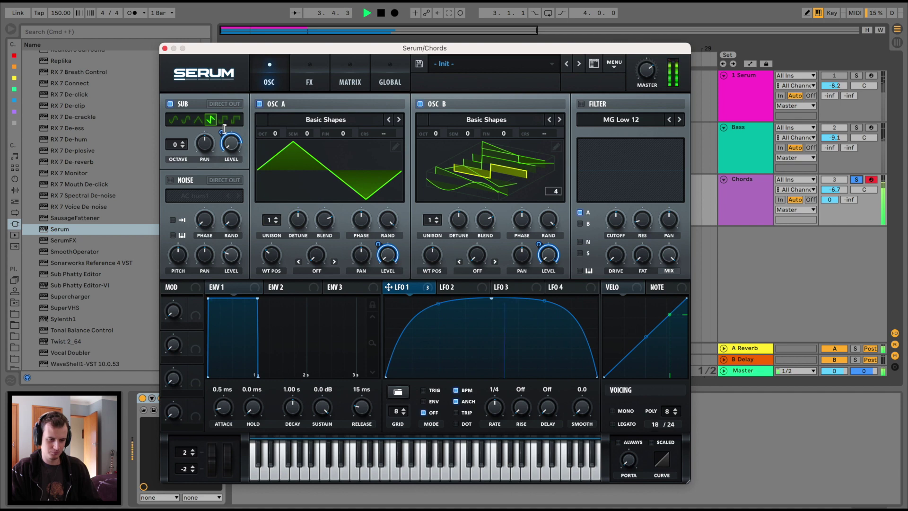
{"action": "key", "text": "space"}
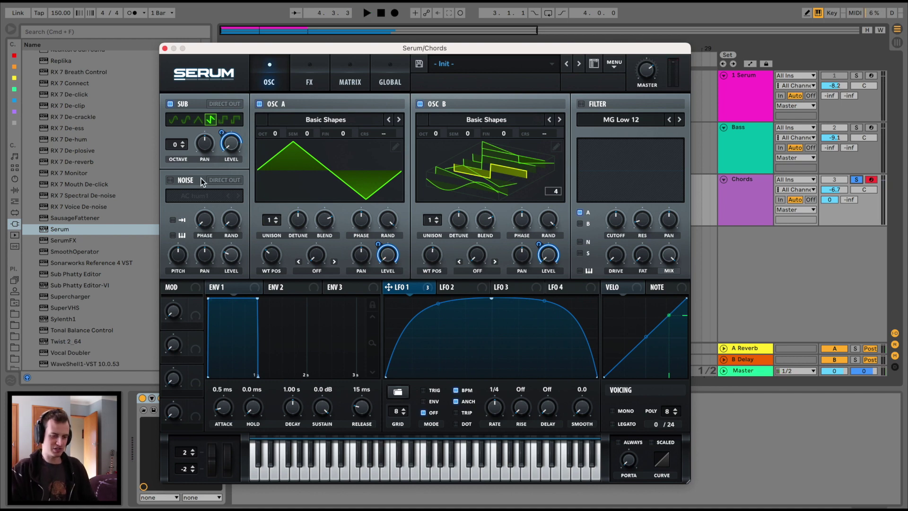
- Enable the AC hum1 noise oscillator with its level driven by LFO 1 and its pitch raised to about 71%
{"action": "left_click", "coordinate": [169, 180]}
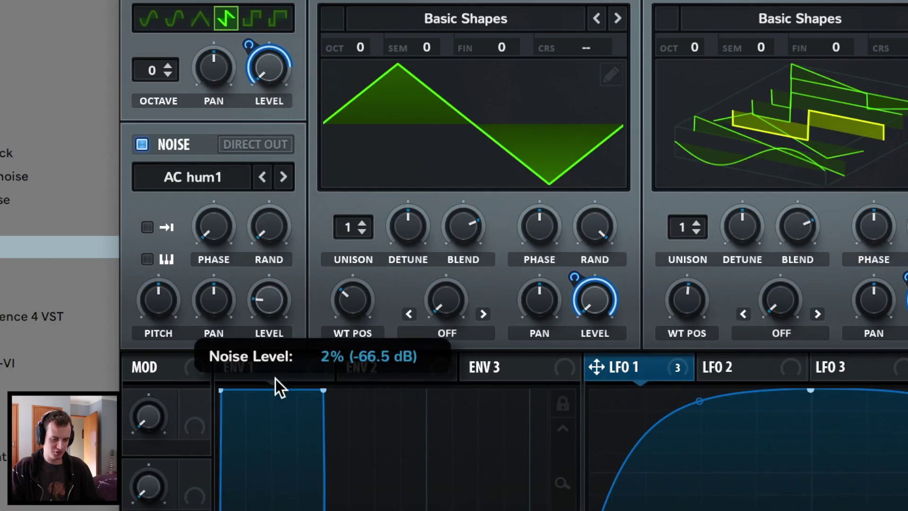
{"action": "left_click_drag", "start_coordinate": [605, 371], "coordinate": [267, 302]}
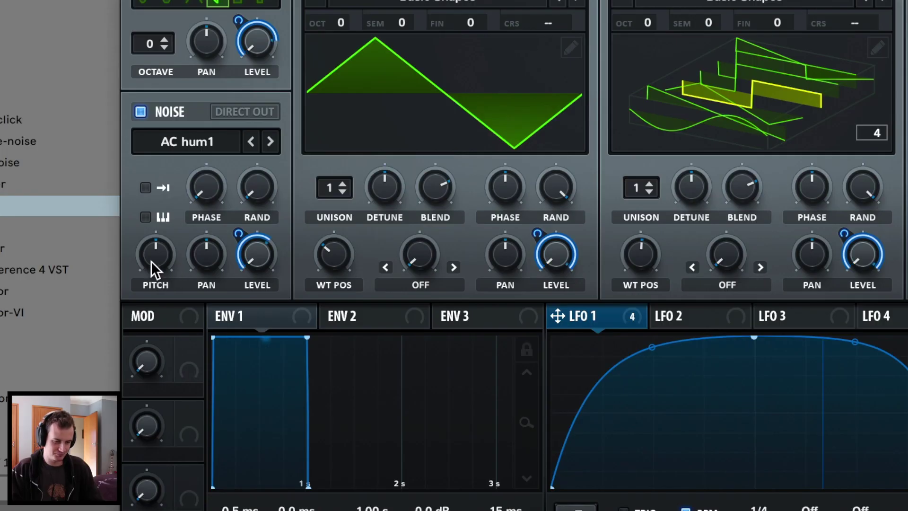
{"action": "left_click_drag", "start_coordinate": [177, 258], "coordinate": [183, 237]}
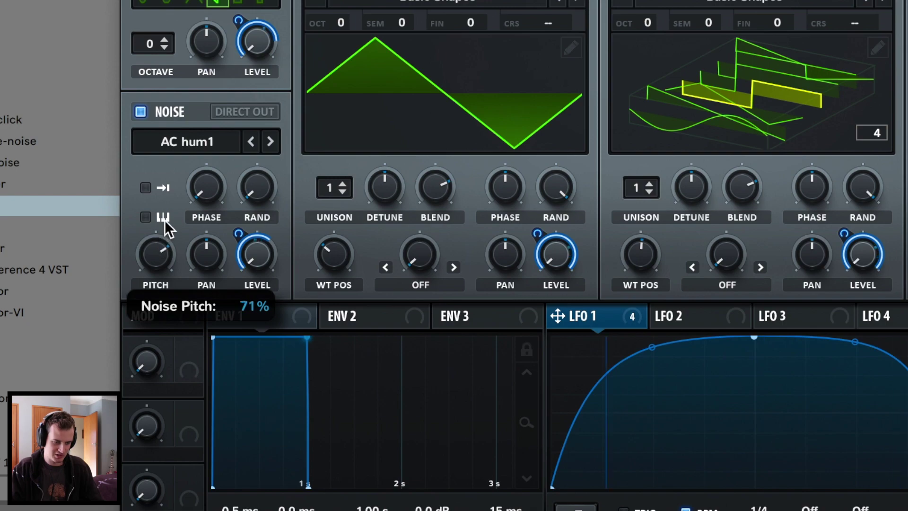
- Switch off Osc A, Osc B and the sub oscillator to hear the noise alone
{"action": "left_click", "coordinate": [259, 104]}
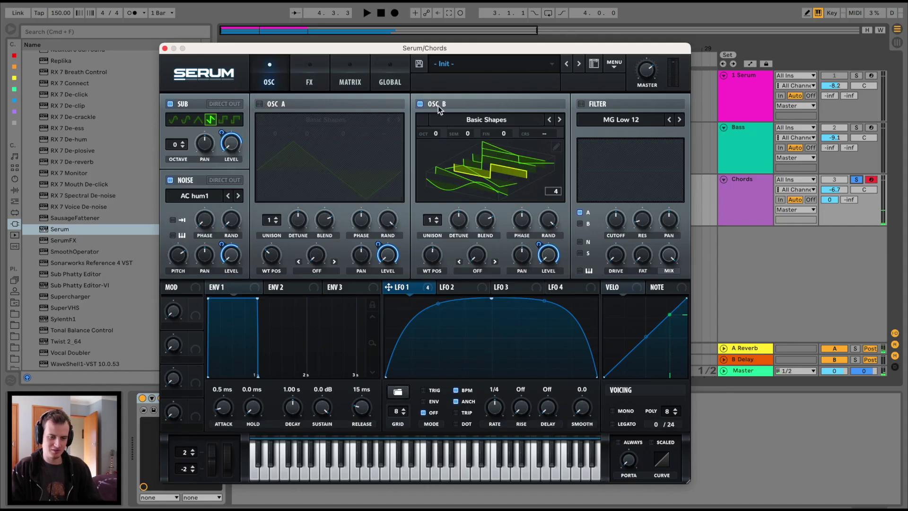
{"action": "left_click", "coordinate": [418, 103]}
{"action": "left_click", "coordinate": [170, 104]}
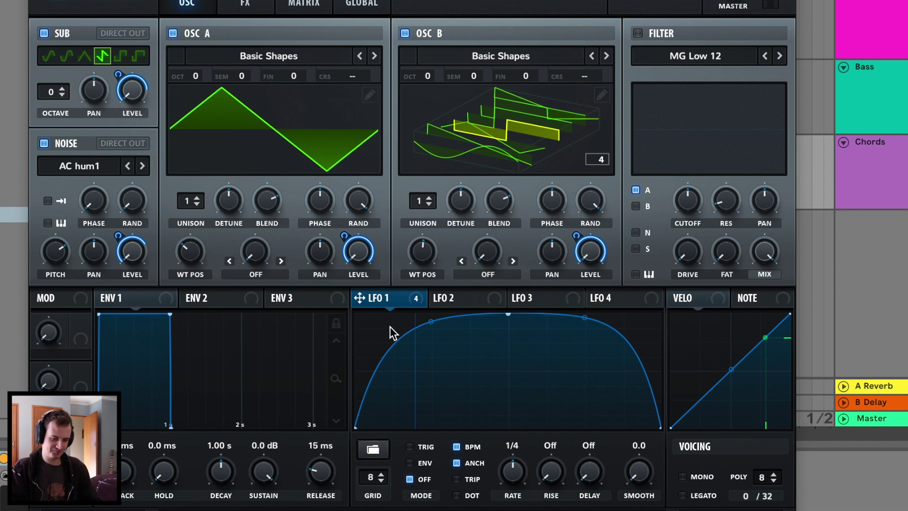
- Set the LFO 1 rate to 1/8 and audition the faster pulsing
{"action": "left_click_drag", "start_coordinate": [514, 476], "coordinate": [516, 471]}
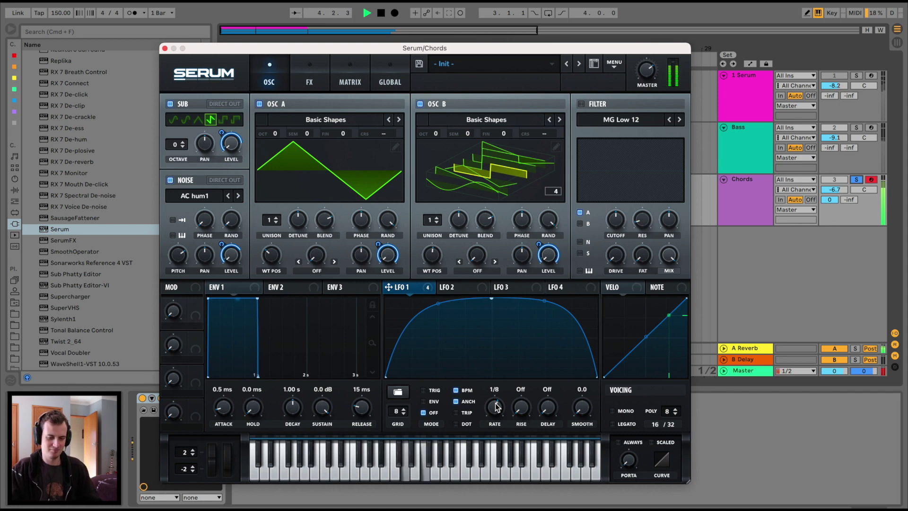
{"action": "key", "text": "space"}
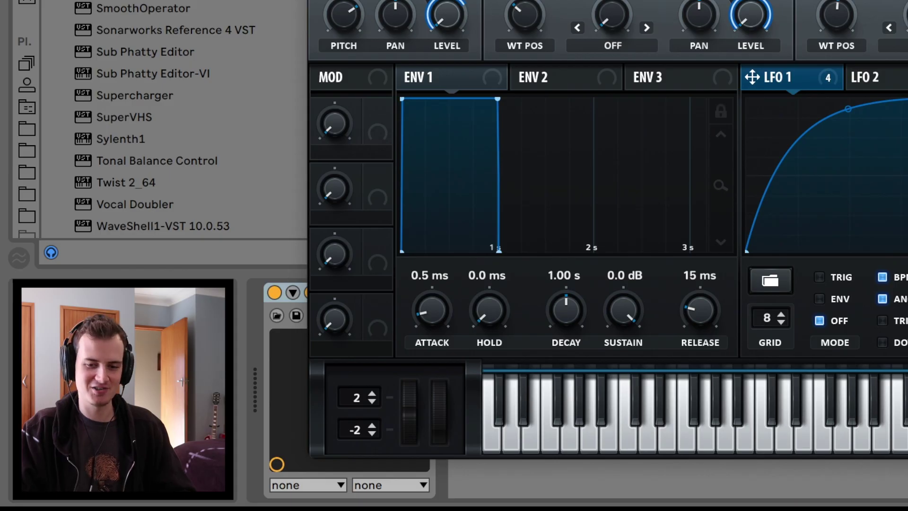
- Lower the Chords track's reverb send to -inf and play the dry chords
{"action": "left_click", "coordinate": [832, 199]}
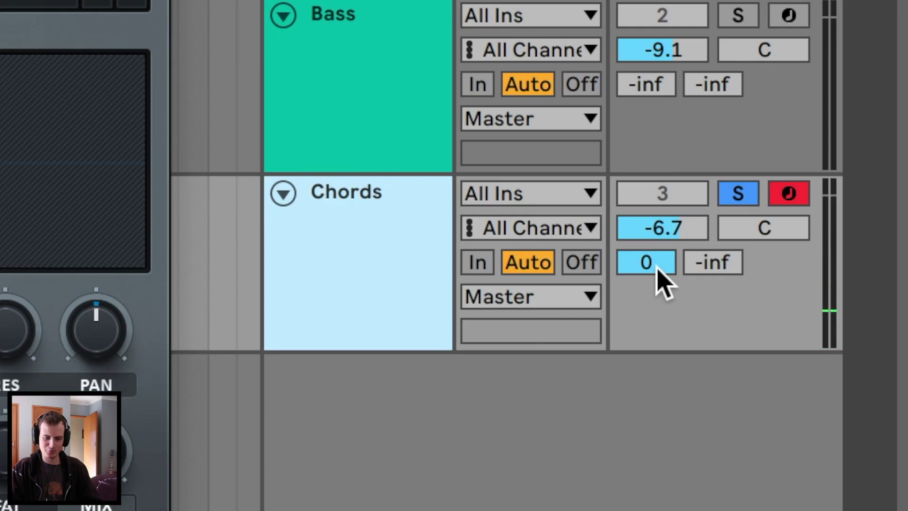
{"action": "left_click_drag", "start_coordinate": [630, 252], "coordinate": [630, 331]}
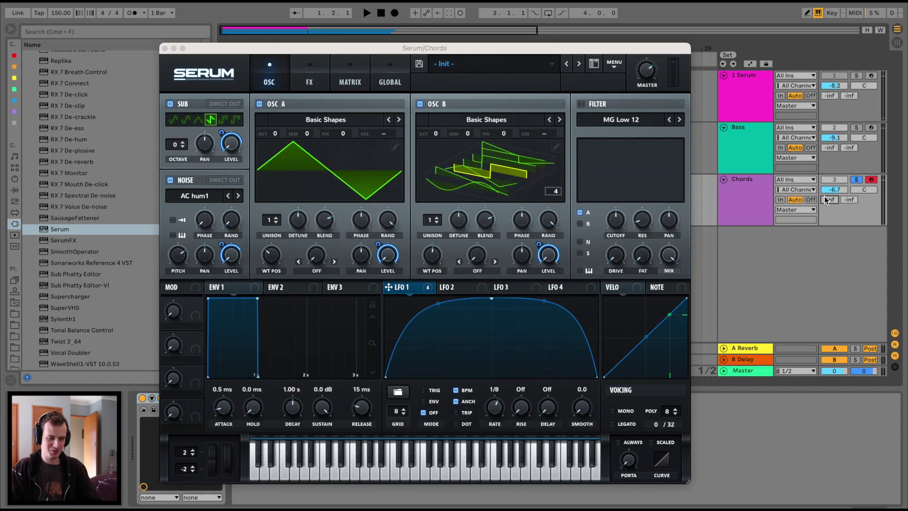
{"action": "key", "text": "space"}
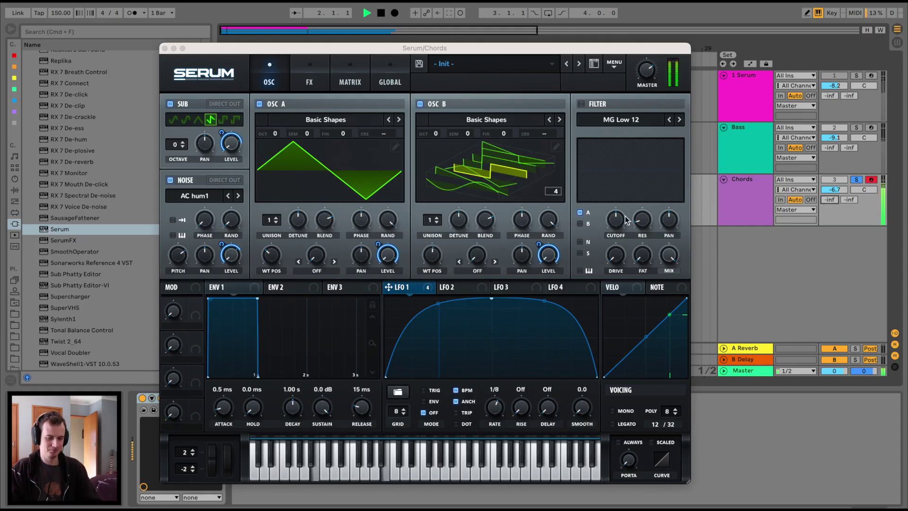
{"action": "key", "text": "space"}
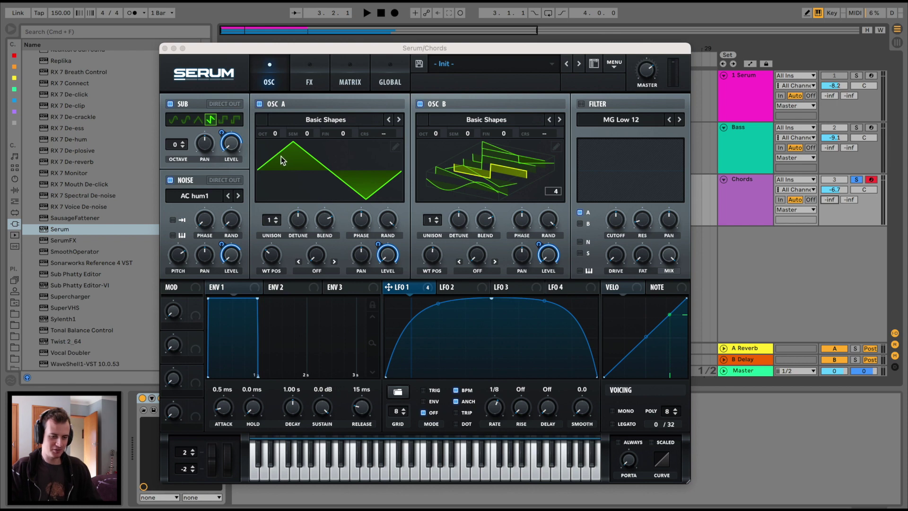
- Set Osc A's warp mode to FM (From B) and raise its amount to about 44% while auditioning the chords
{"action": "left_click", "coordinate": [315, 272]}
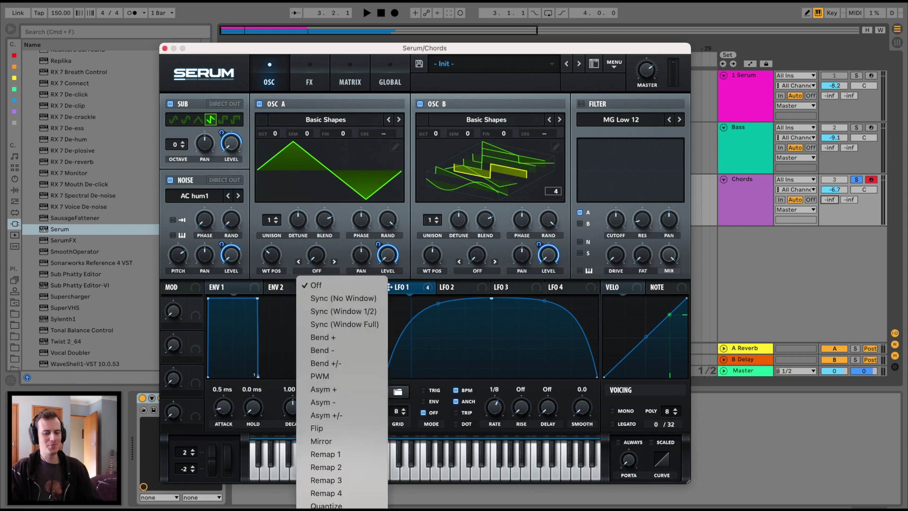
{"action": "left_click", "coordinate": [327, 510]}
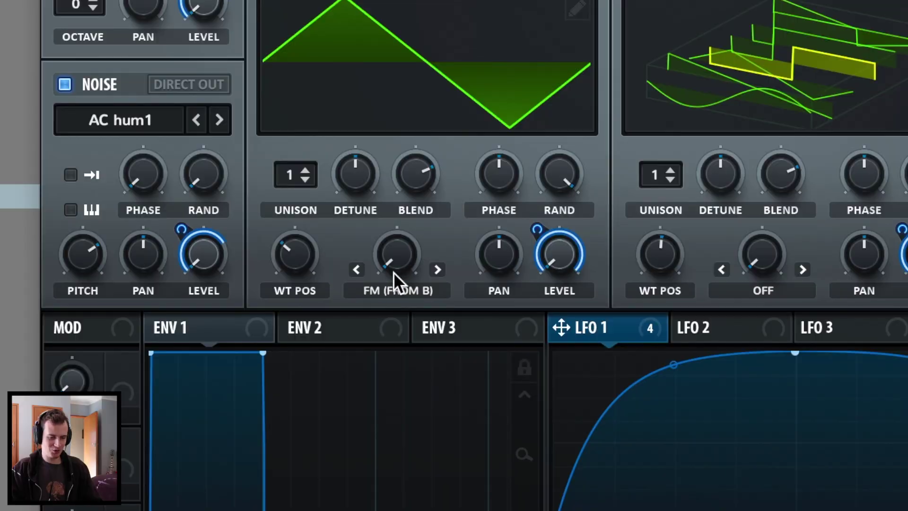
{"action": "left_click_drag", "start_coordinate": [315, 261], "coordinate": [315, 253]}
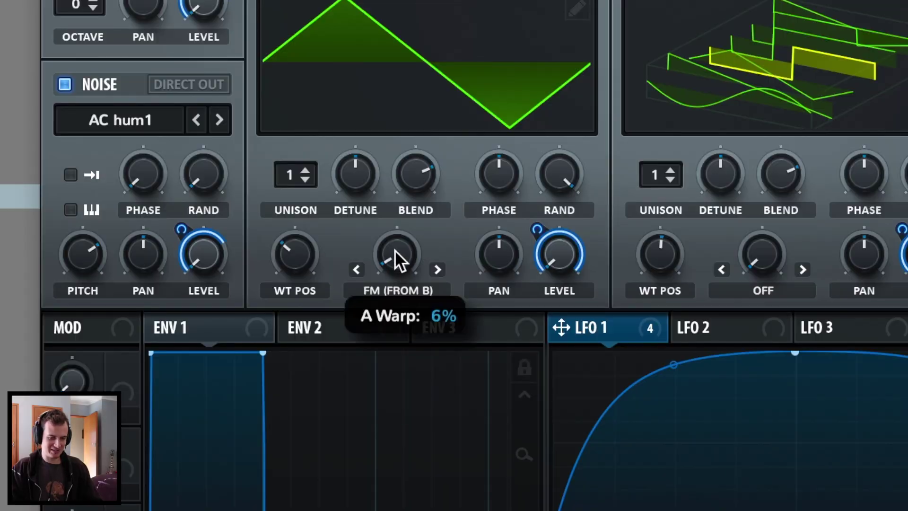
{"action": "mouse_move", "coordinate": [395, 249]}
{"action": "left_mouse_down"}
{"action": "mouse_move", "coordinate": [416, 159]}
{"action": "mouse_move", "coordinate": [408, 245]}
{"action": "left_mouse_up"}
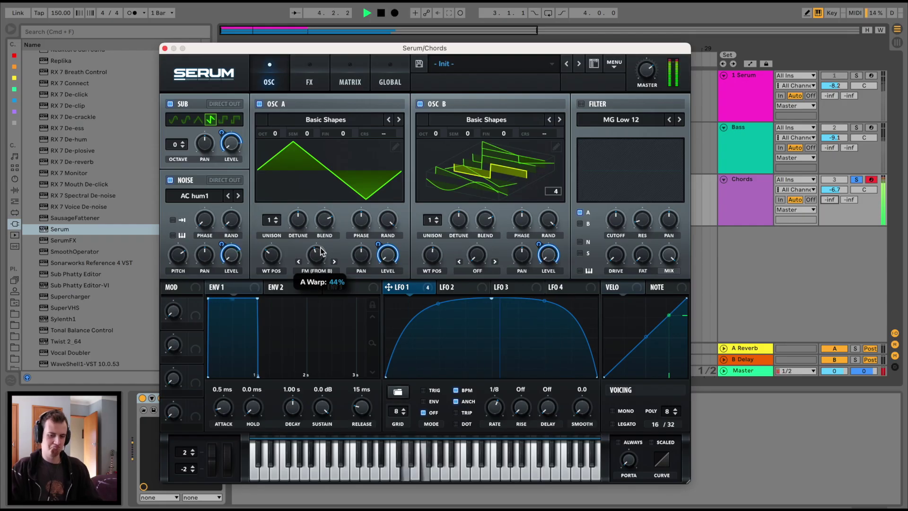
{"action": "left_click_drag", "start_coordinate": [320, 251], "coordinate": [320, 251]}
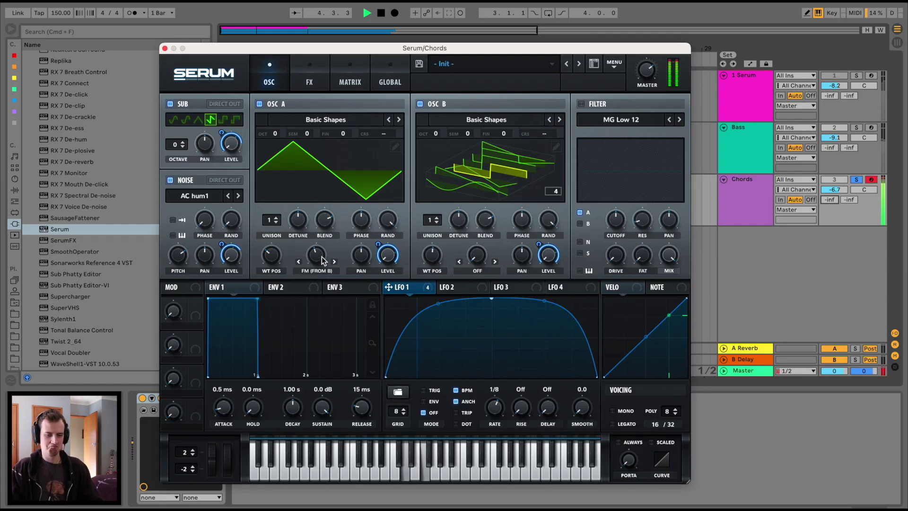
{"action": "key", "text": "space"}
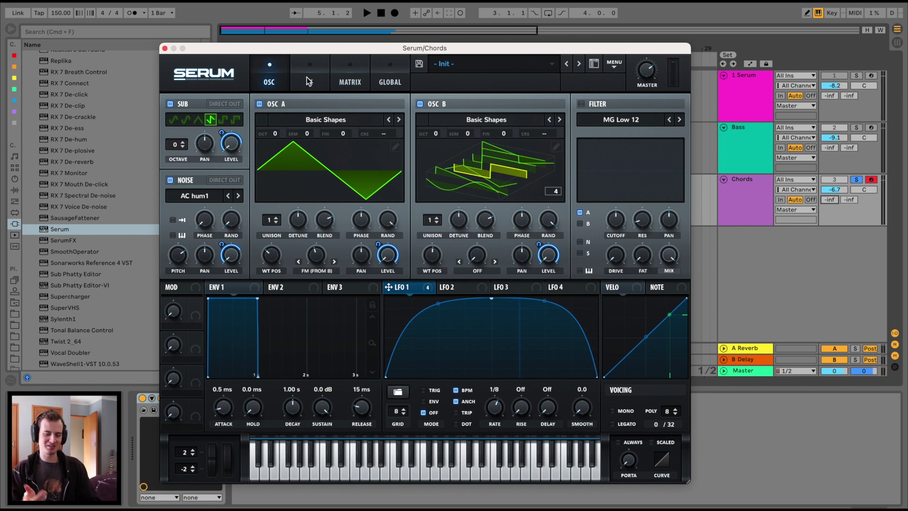
- Enable the Hyper/Dimension effect on the patch
{"action": "left_click", "coordinate": [309, 83]}
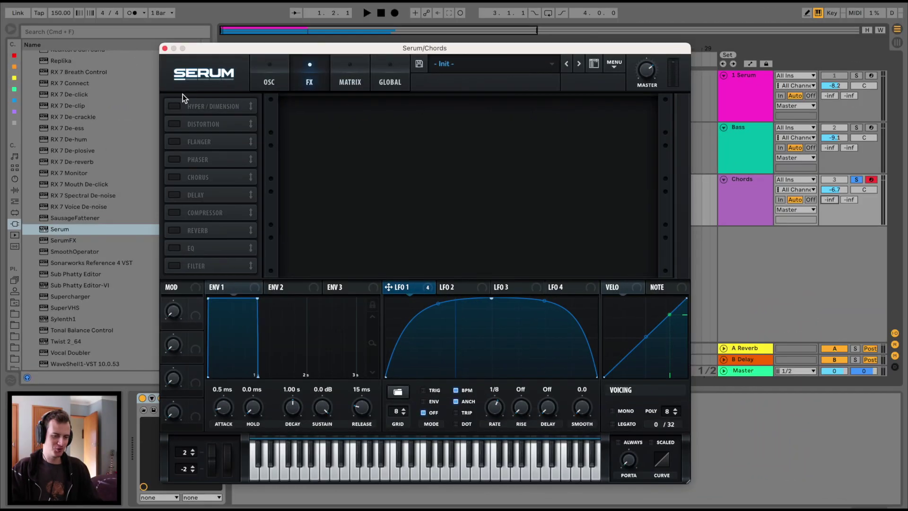
{"action": "left_click", "coordinate": [174, 106]}
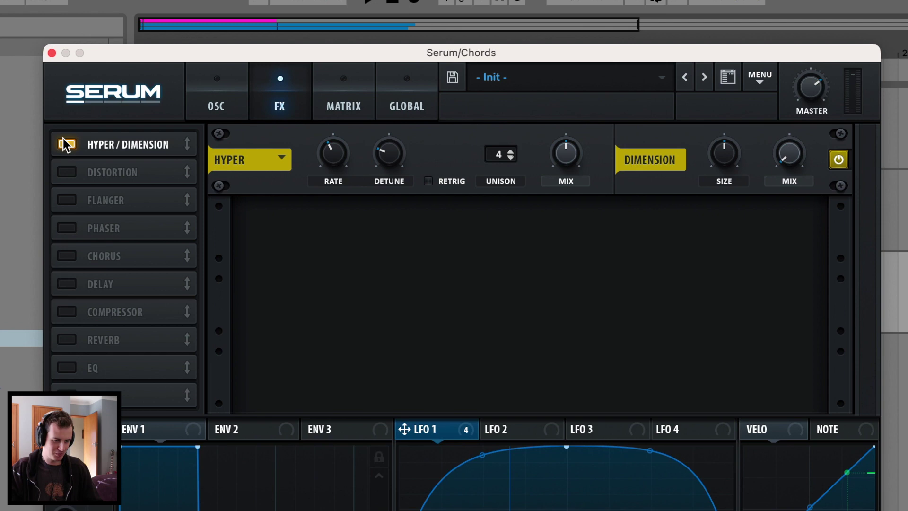
- Enable a Tube distortion, move it above Hyper/Dimension in the effects chain and lower its drive
{"action": "left_click", "coordinate": [67, 173]}
{"action": "left_click_drag", "start_coordinate": [133, 173], "coordinate": [141, 139]}
{"action": "left_click_drag", "start_coordinate": [659, 142], "coordinate": [662, 165]}
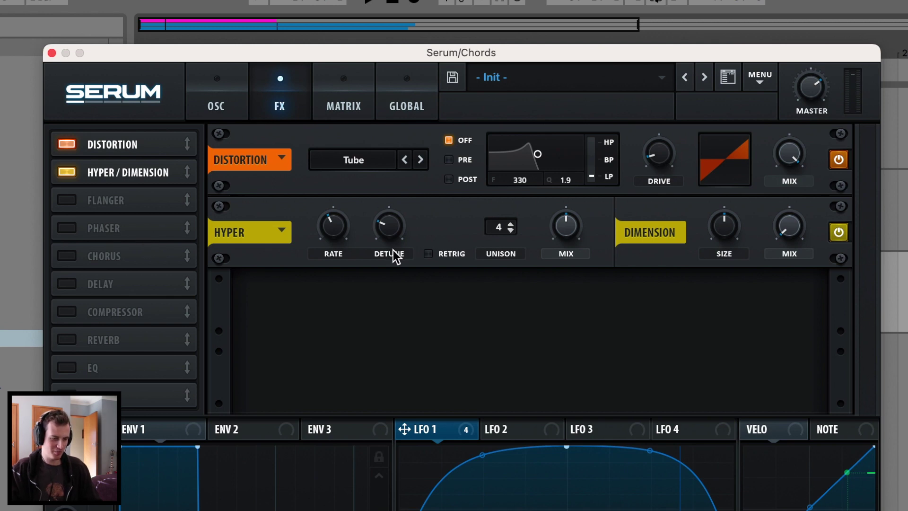
- Reduce the Hyper mix and the Dimension size, and raise the Dimension mix
{"action": "left_click_drag", "start_coordinate": [571, 230], "coordinate": [562, 259]}
{"action": "left_click_drag", "start_coordinate": [724, 233], "coordinate": [723, 249]}
{"action": "left_click_drag", "start_coordinate": [791, 243], "coordinate": [803, 173]}
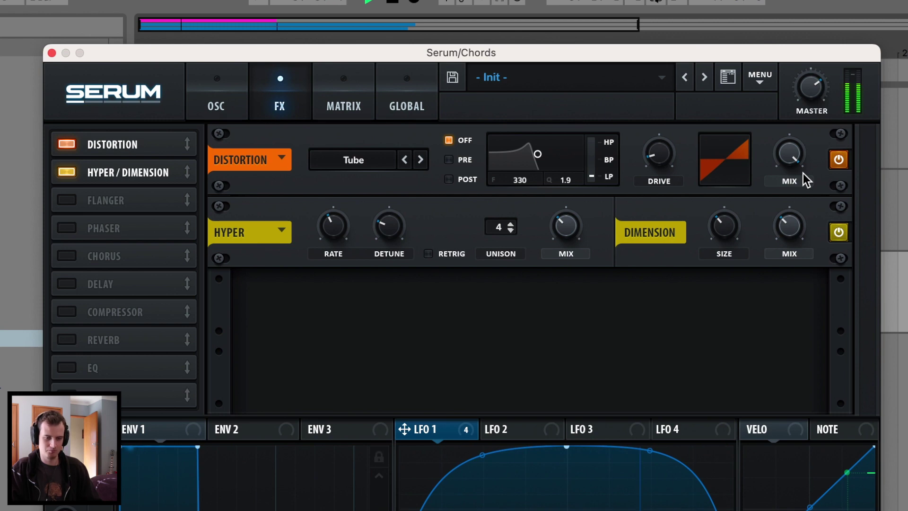
- Enable the compressor in multiband mode, raise its gain and adjust its individual bands while auditioning the chords
{"action": "left_click", "coordinate": [68, 312]}
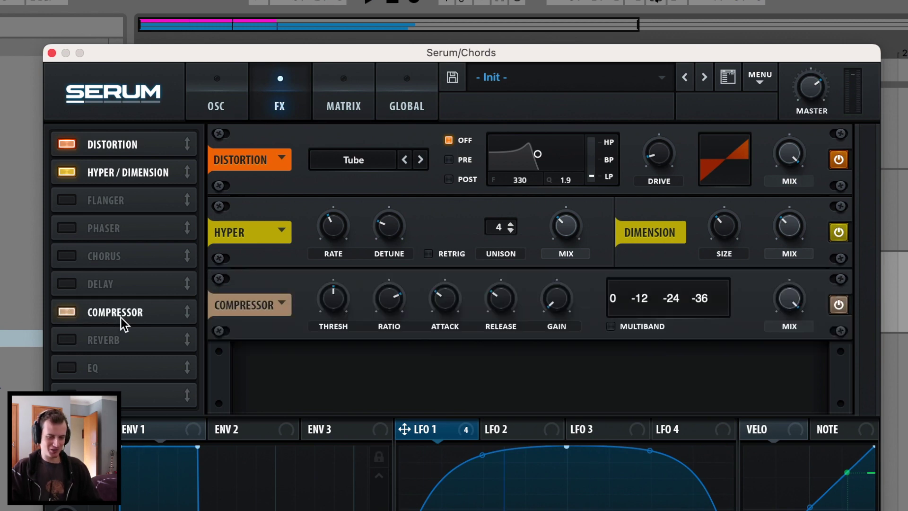
{"action": "left_click_drag", "start_coordinate": [557, 301], "coordinate": [569, 262]}
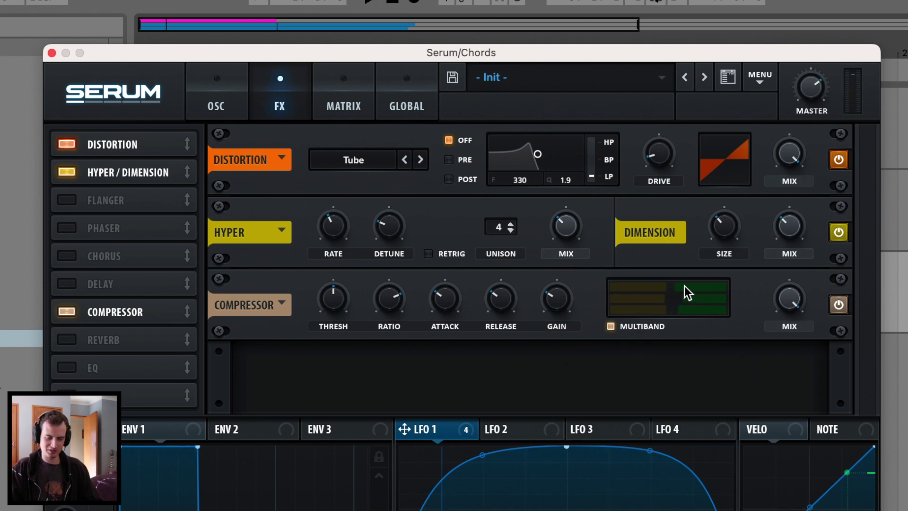
{"action": "left_click_drag", "start_coordinate": [684, 285], "coordinate": [696, 285]}
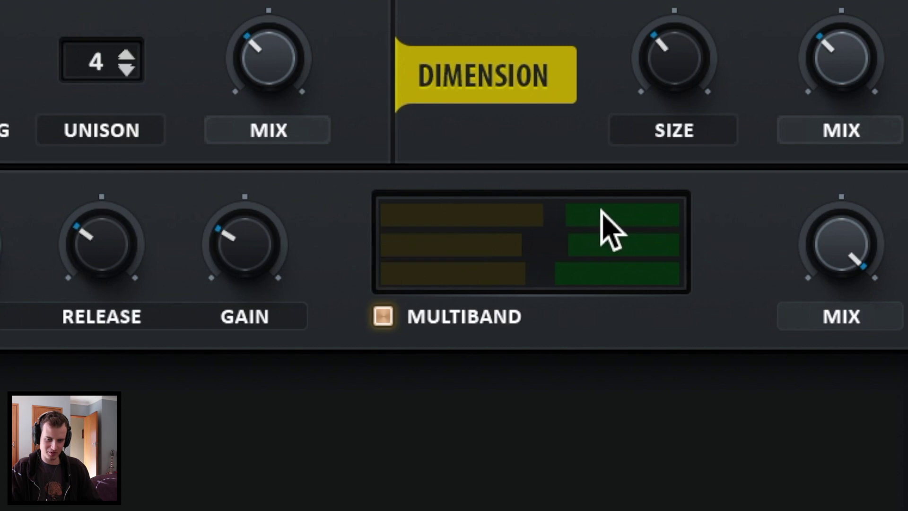
{"action": "left_click_drag", "start_coordinate": [597, 270], "coordinate": [671, 269]}
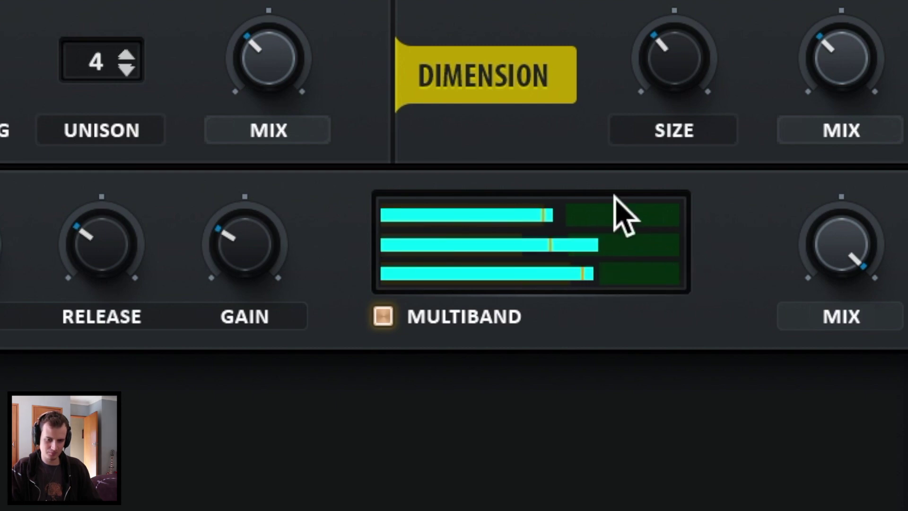
{"action": "left_click_drag", "start_coordinate": [617, 207], "coordinate": [610, 208]}
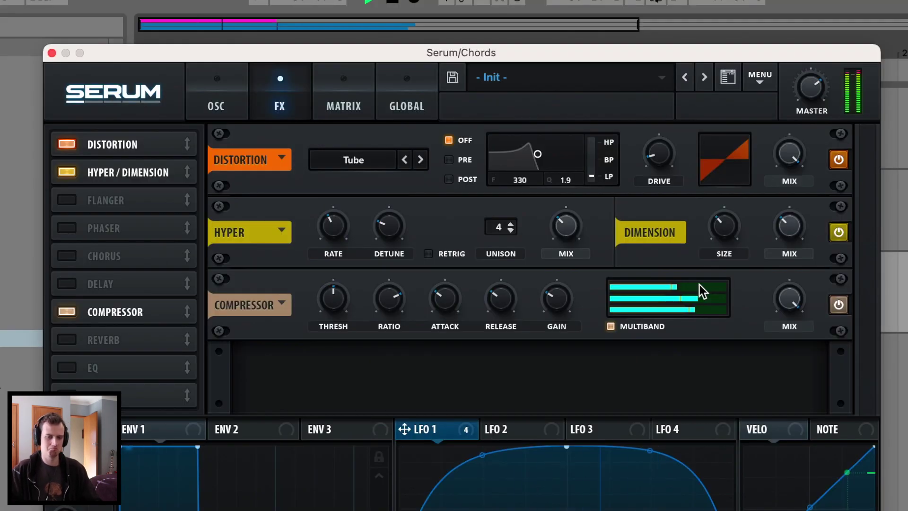
{"action": "key", "text": "space"}
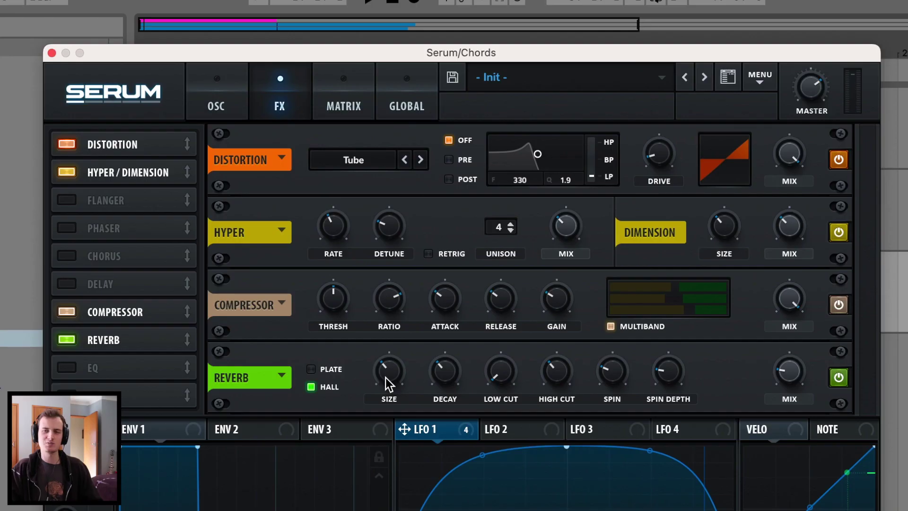
- Raise the size and low cut of the Hall reverb
{"action": "left_click_drag", "start_coordinate": [385, 377], "coordinate": [385, 366]}
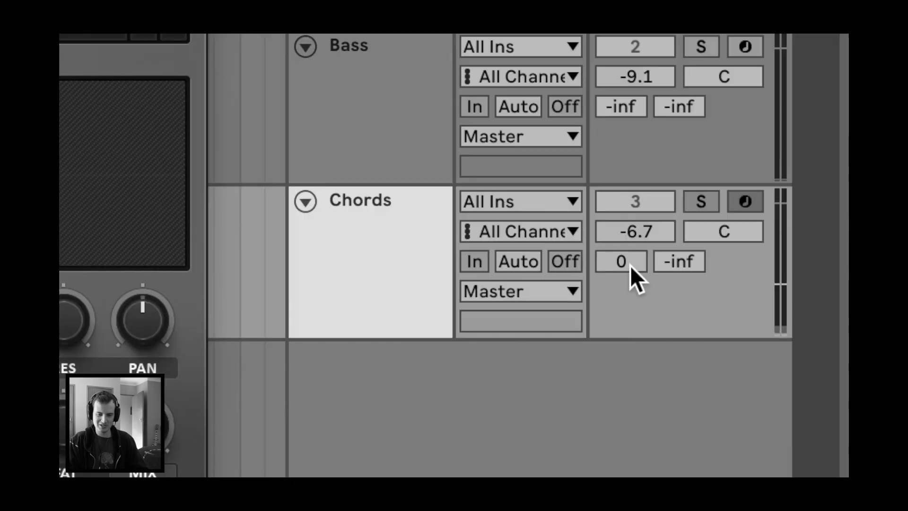
{"action": "left_click", "coordinate": [606, 252]}
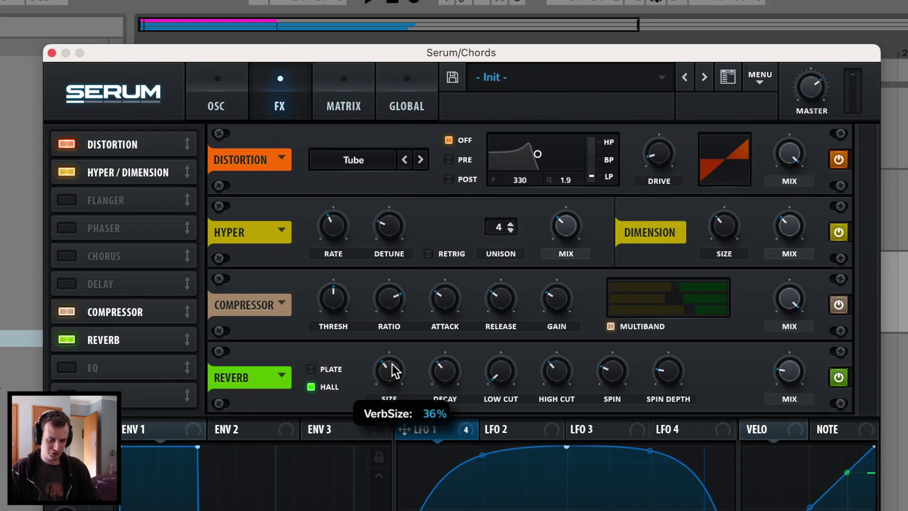
{"action": "left_click_drag", "start_coordinate": [391, 371], "coordinate": [392, 366]}
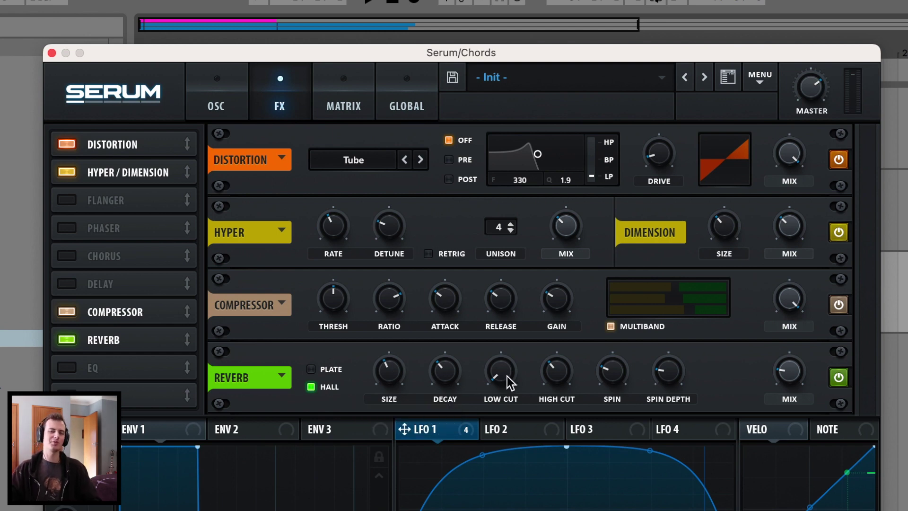
{"action": "left_click_drag", "start_coordinate": [507, 376], "coordinate": [509, 339]}
- Audition the chords while raising the reverb's high cut and mix, bringing the mix back to just below halfway
{"action": "key", "text": "space"}
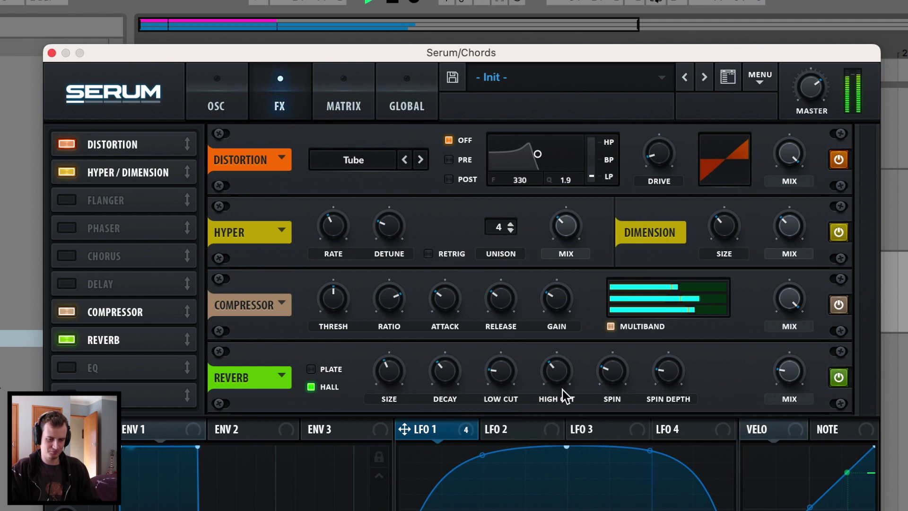
{"action": "left_click_drag", "start_coordinate": [560, 382], "coordinate": [574, 348]}
{"action": "left_click_drag", "start_coordinate": [787, 373], "coordinate": [826, 144]}
{"action": "key", "text": "space"}
{"action": "left_click_drag", "start_coordinate": [786, 372], "coordinate": [758, 461]}
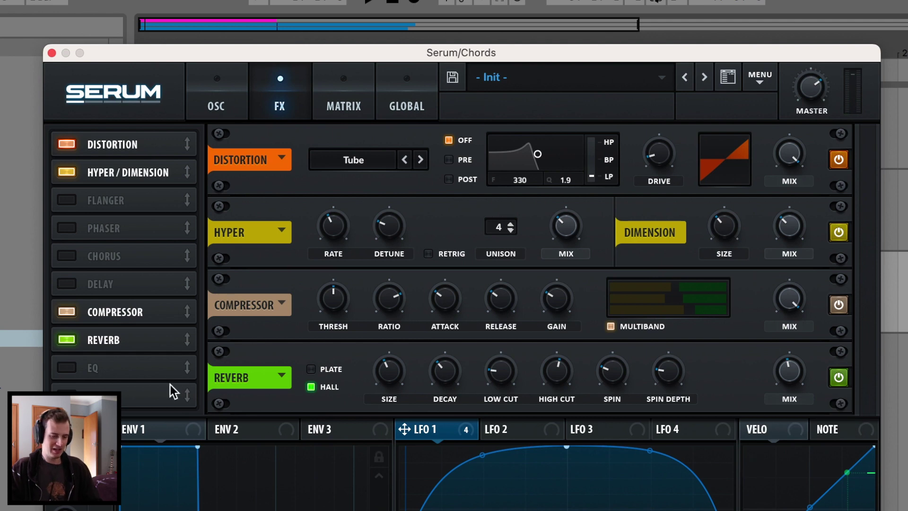
- Enable the EQ with its lower band as a high-pass, reduce that band's Q and frequency, and audition the chords
{"action": "left_click", "coordinate": [67, 367]}
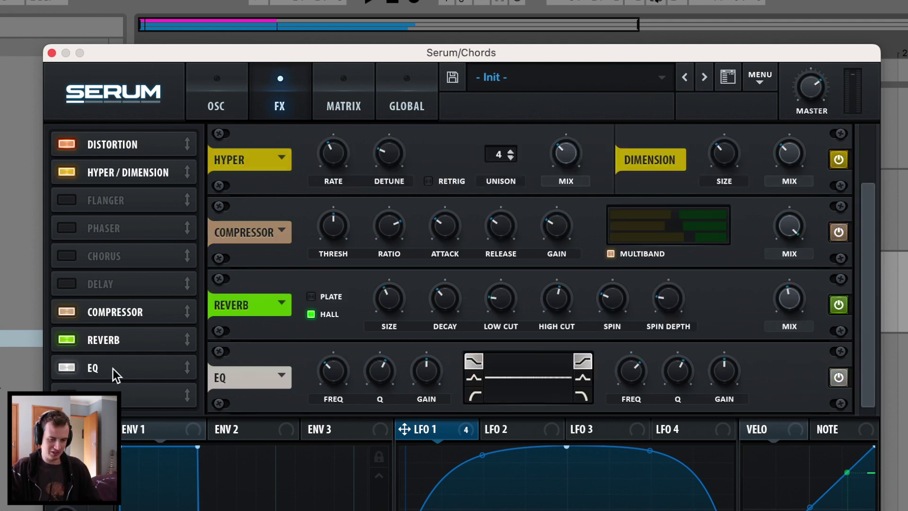
{"action": "left_click", "coordinate": [475, 398]}
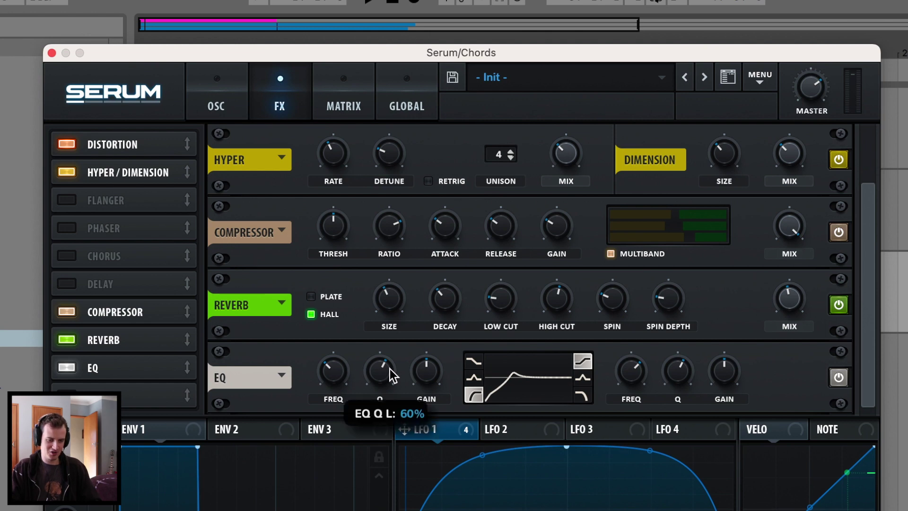
{"action": "double_click", "coordinate": [383, 374]}
{"action": "mouse_move", "coordinate": [333, 403]}
{"action": "left_mouse_down"}
{"action": "mouse_move", "coordinate": [329, 424]}
{"action": "mouse_move", "coordinate": [327, 416]}
{"action": "left_mouse_up"}
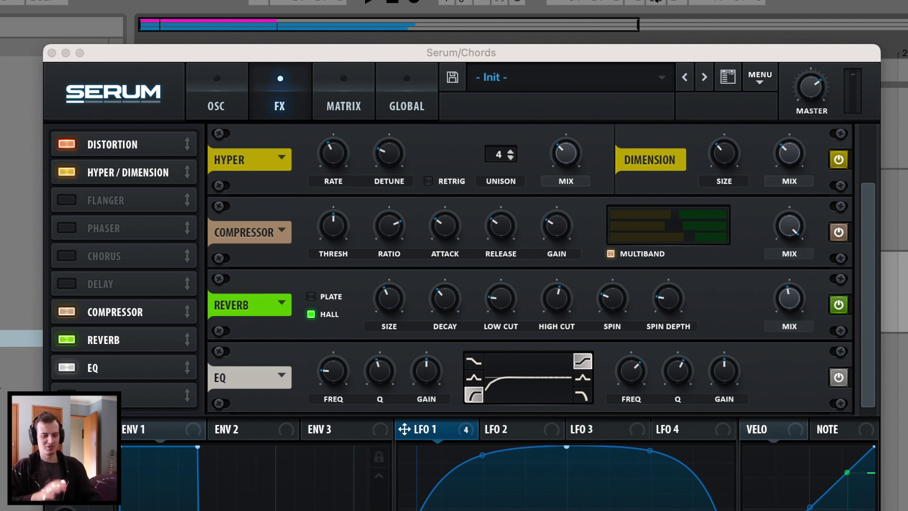
{"action": "key", "text": "space"}
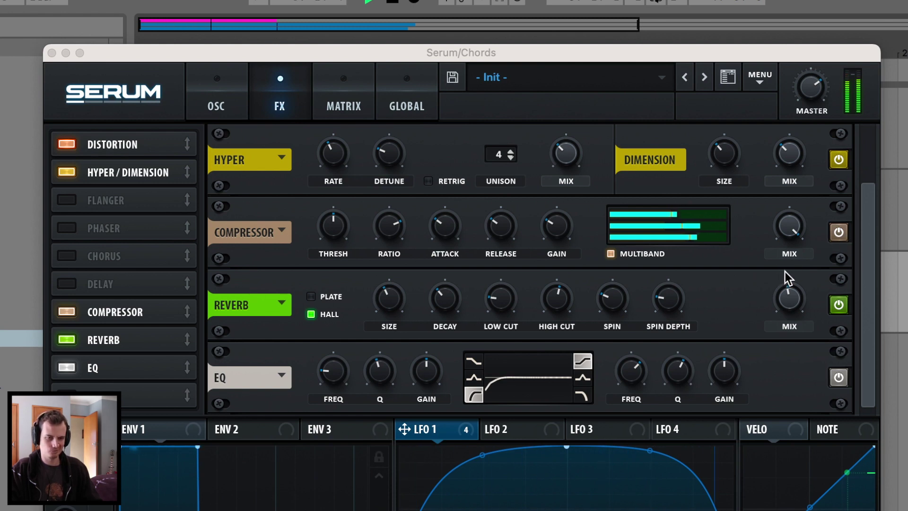
{"action": "key", "text": "space"}
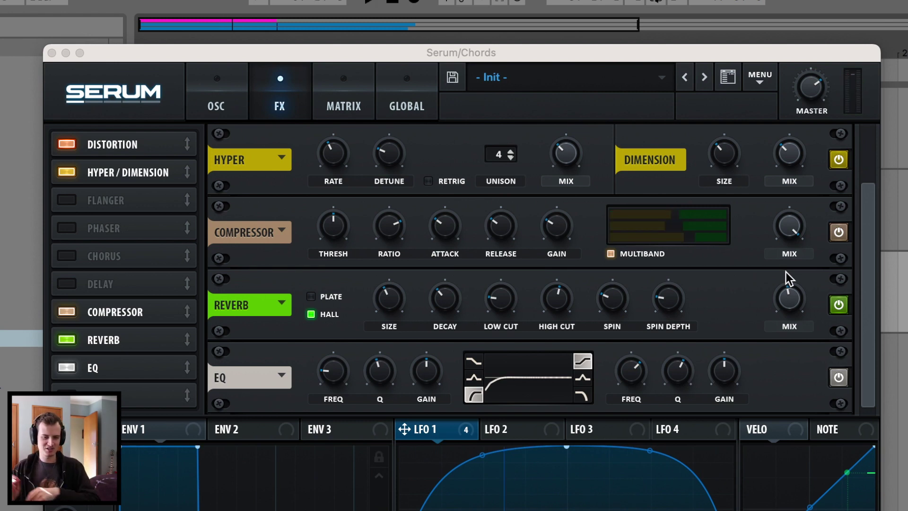
- Reduce the reverb's mix to 22% and play back the chords
{"action": "left_click_drag", "start_coordinate": [790, 304], "coordinate": [783, 344]}
{"action": "key", "text": "space"}
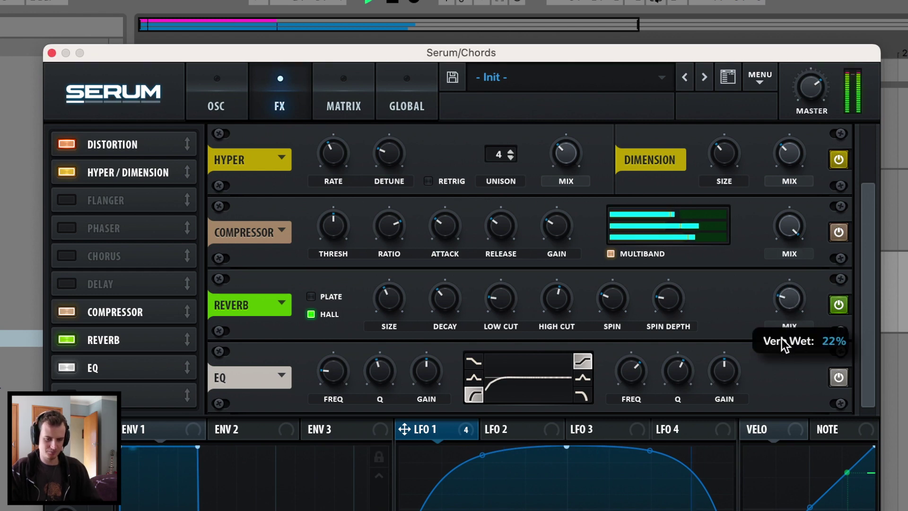
{"action": "key", "text": "space"}
- Lower the random phase amount of Osc A and Osc B during playback
{"action": "left_click", "coordinate": [216, 106]}
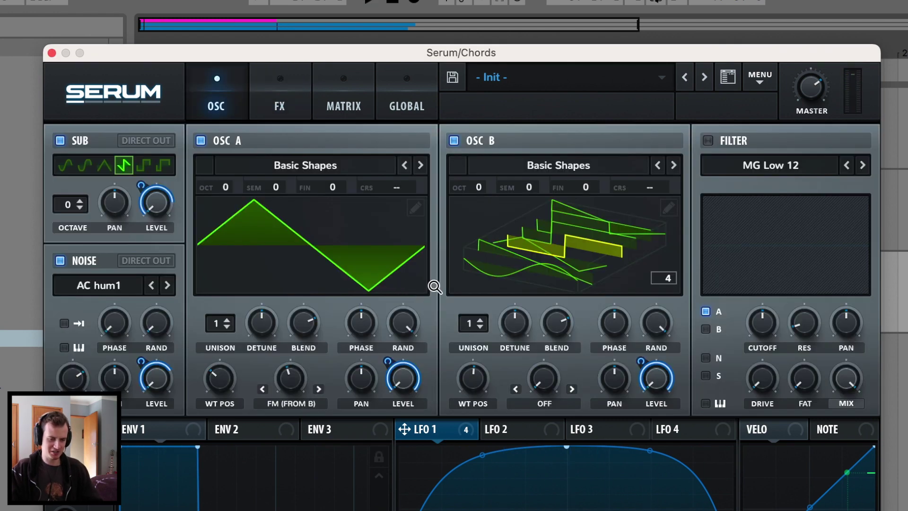
{"action": "key", "text": "space"}
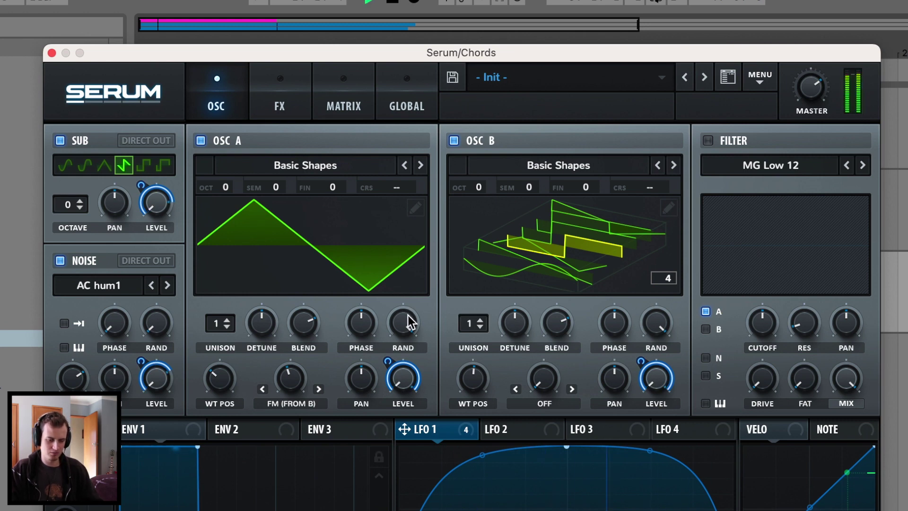
{"action": "left_click_drag", "start_coordinate": [409, 322], "coordinate": [409, 345]}
{"action": "left_click_drag", "start_coordinate": [656, 326], "coordinate": [656, 350]}
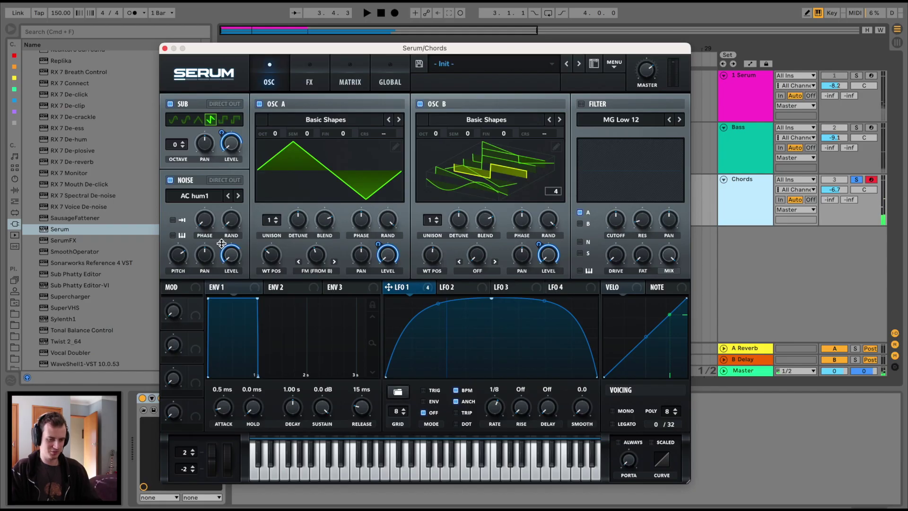
- Reduce the LFO 1 modulation depth on the noise oscillator's level and audition the chords
{"action": "left_click_drag", "start_coordinate": [222, 244], "coordinate": [223, 251]}
{"action": "key", "text": "space"}
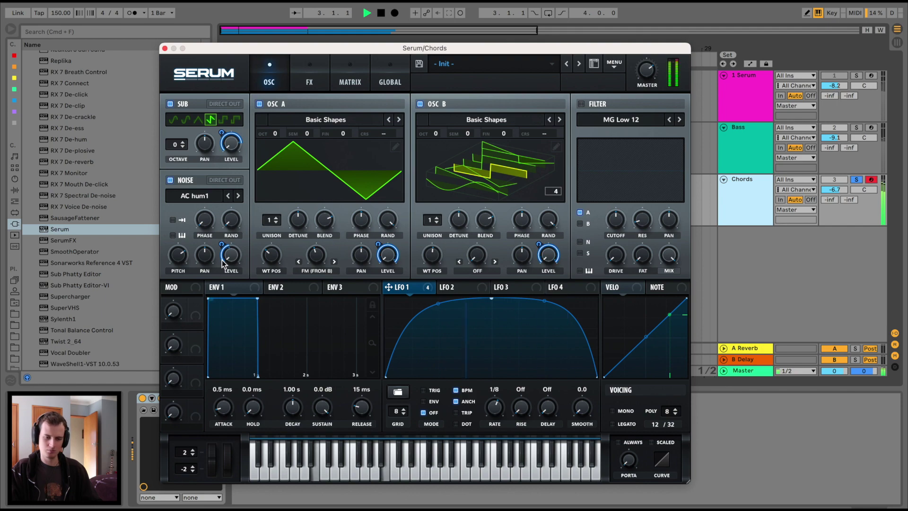
{"action": "key", "text": "space"}
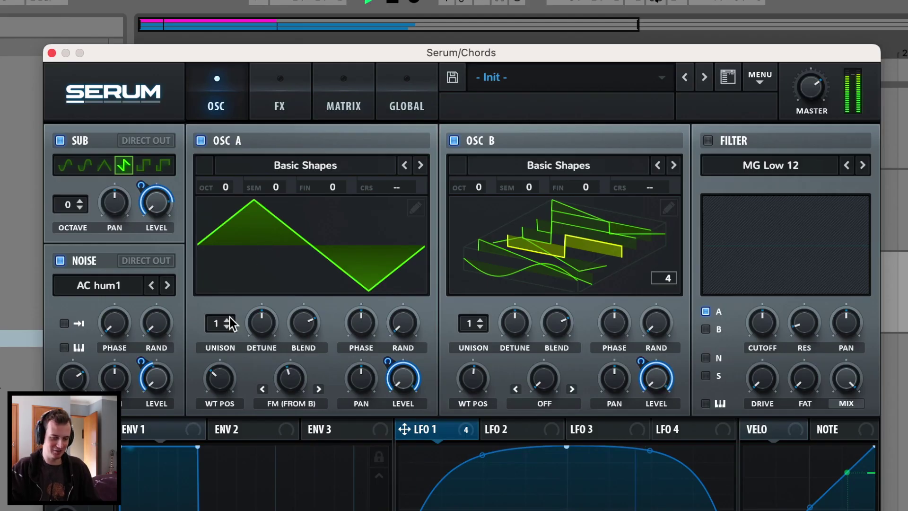
- Set Osc A's unison to 7 voices, try more voices on Osc B and return it to 1
{"action": "left_click_drag", "start_coordinate": [276, 218], "coordinate": [278, 166]}
{"action": "left_click_drag", "start_coordinate": [432, 220], "coordinate": [435, 154]}
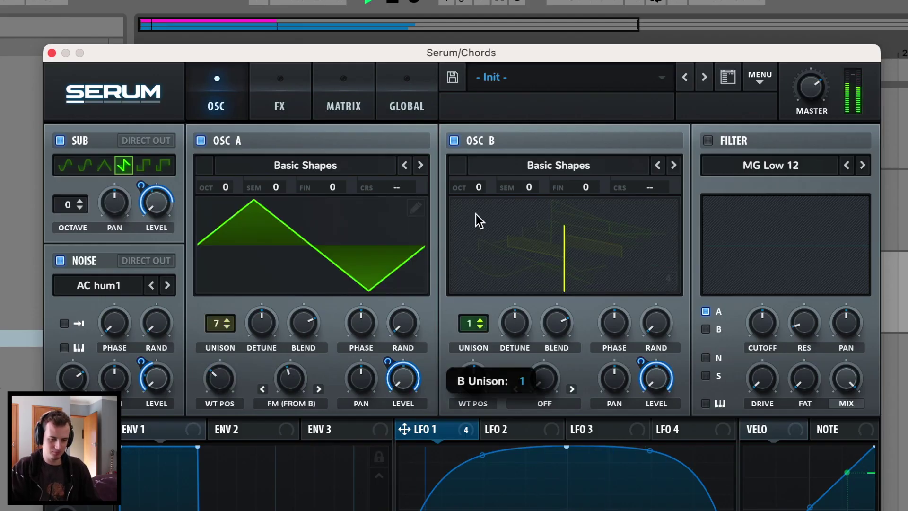
{"action": "left_click_drag", "start_coordinate": [476, 213], "coordinate": [476, 192]}
{"action": "left_click_drag", "start_coordinate": [480, 320], "coordinate": [465, 459]}
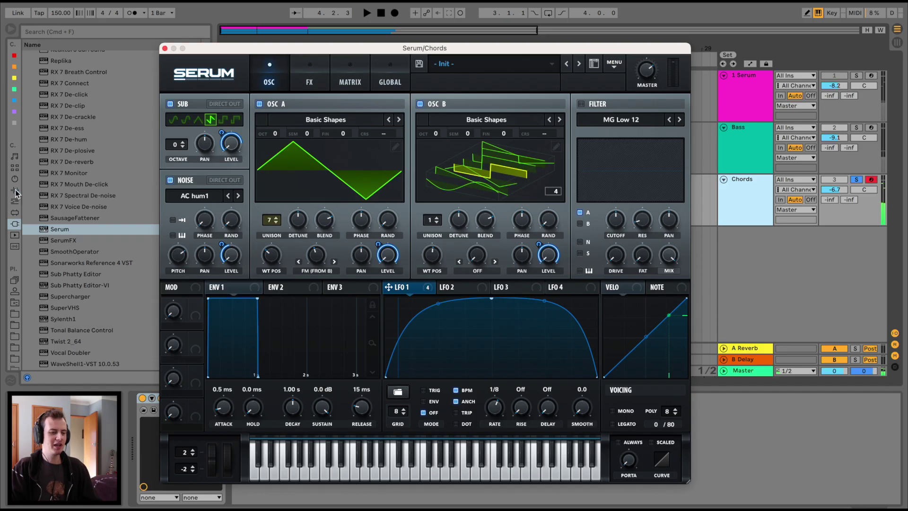
- Load EQ Eight after Serum on the Chords track, set it to M/S mode and choose the mid channel for editing
{"action": "left_click", "coordinate": [14, 190]}
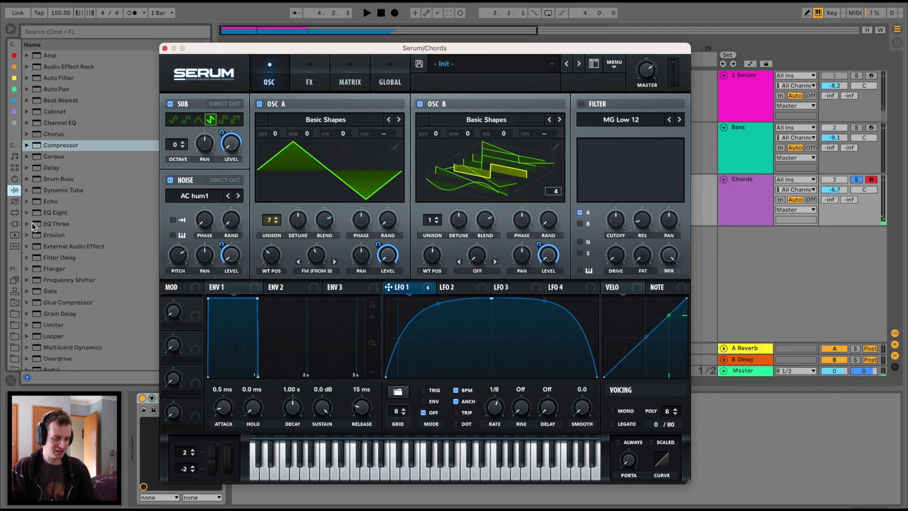
{"action": "left_click_drag", "start_coordinate": [48, 212], "coordinate": [504, 435]}
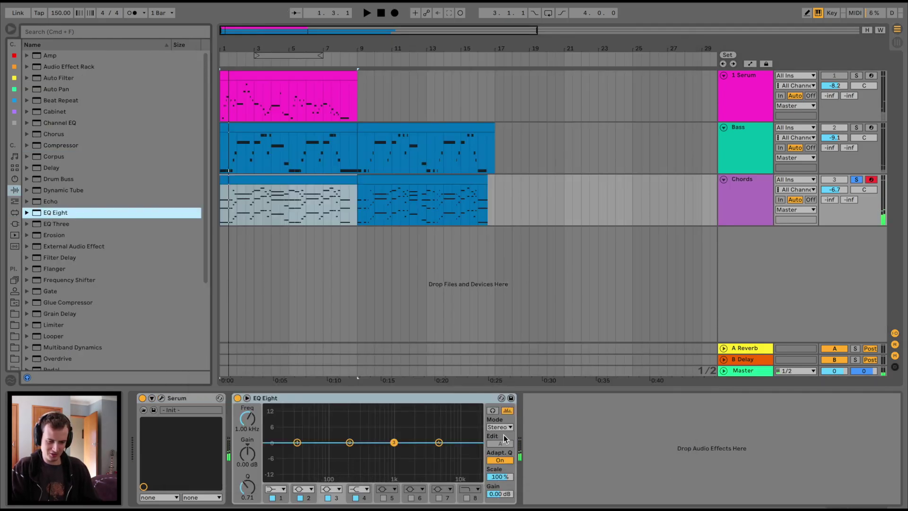
{"action": "left_click", "coordinate": [504, 429]}
{"action": "left_click", "coordinate": [505, 451]}
{"action": "left_click", "coordinate": [501, 445]}
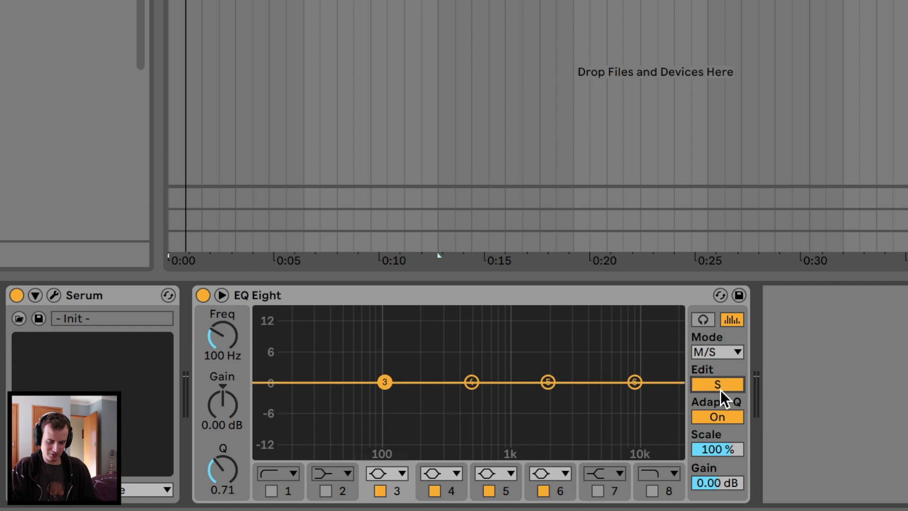
{"action": "left_click", "coordinate": [719, 386]}
- Change the mid channel's filter 1 to a low cut and sweep its frequency up to 22.0 kHz with Q at 0.10
{"action": "left_click", "coordinate": [279, 487]}
{"action": "left_click", "coordinate": [278, 473]}
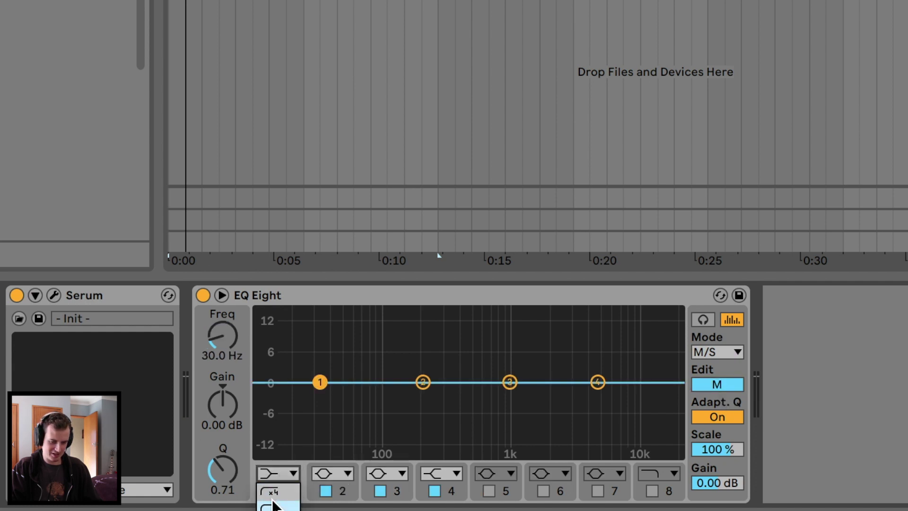
{"action": "left_click", "coordinate": [274, 506]}
{"action": "left_click_drag", "start_coordinate": [314, 407], "coordinate": [679, 452]}
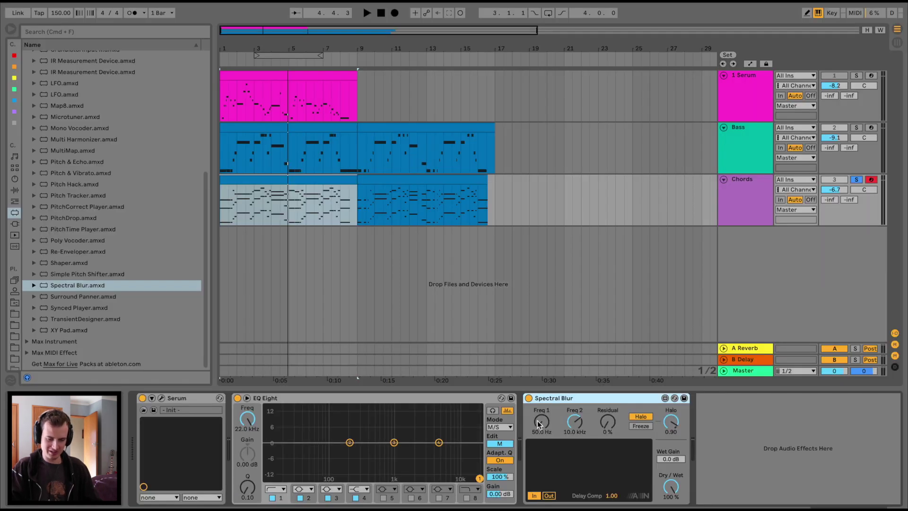
- Set Spectral Blur's Freq 1 to 0.00 Hz, Freq 2 to 22.0 kHz, Delay Comp to 0.00 and Halo to about 0.18 during playback
{"action": "left_click", "coordinate": [538, 428]}
{"action": "key", "text": "space"}
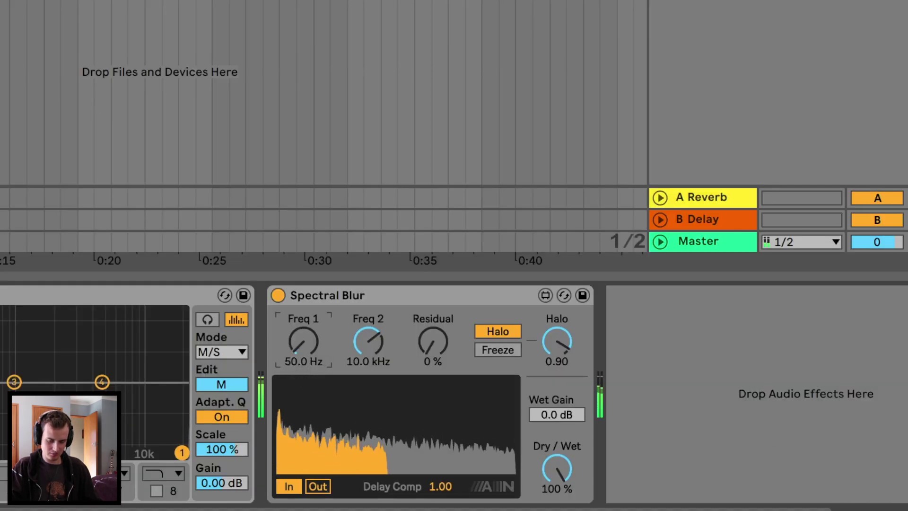
{"action": "left_click_drag", "start_coordinate": [299, 347], "coordinate": [365, 345]}
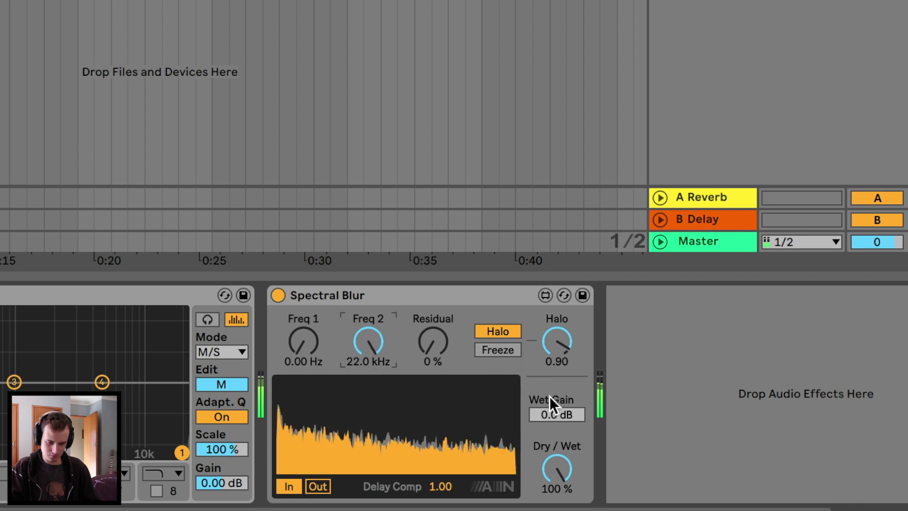
{"action": "left_click_drag", "start_coordinate": [434, 490], "coordinate": [433, 507]}
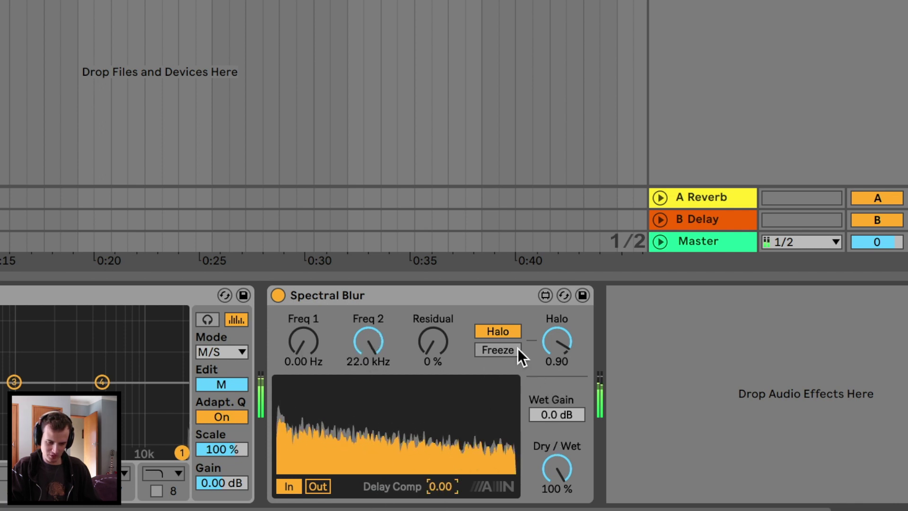
{"action": "left_click_drag", "start_coordinate": [557, 342], "coordinate": [557, 395]}
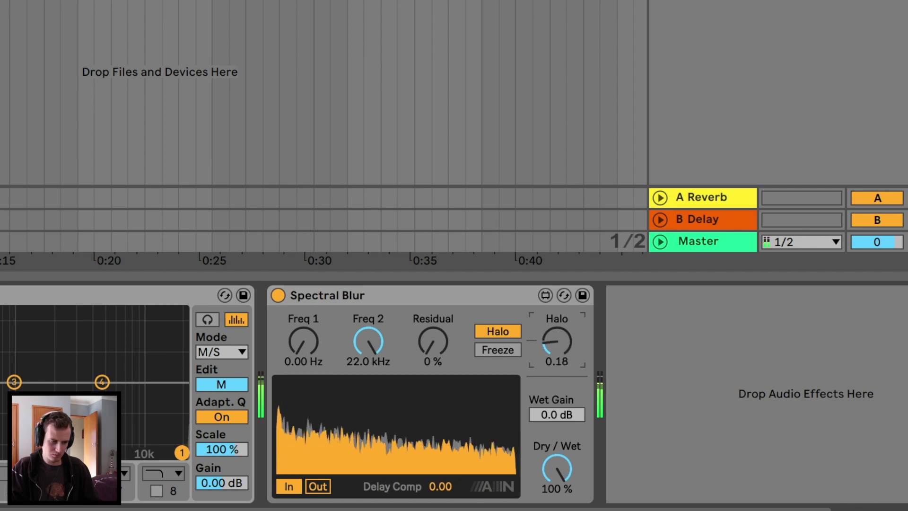
- Insert Utility between EQ Eight and Spectral Blur, and audition the rack's two chains in solo during playback
{"action": "left_click", "coordinate": [55, 342]}
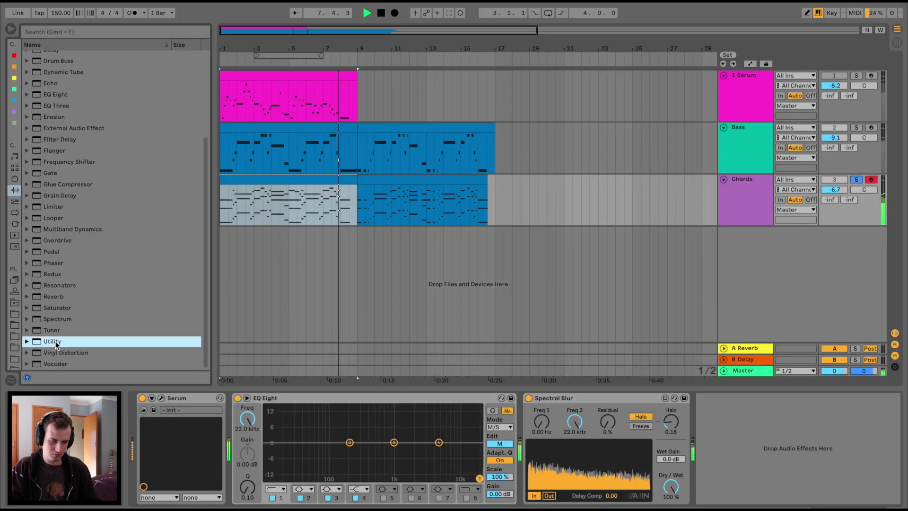
{"action": "left_click_drag", "start_coordinate": [56, 341], "coordinate": [561, 439]}
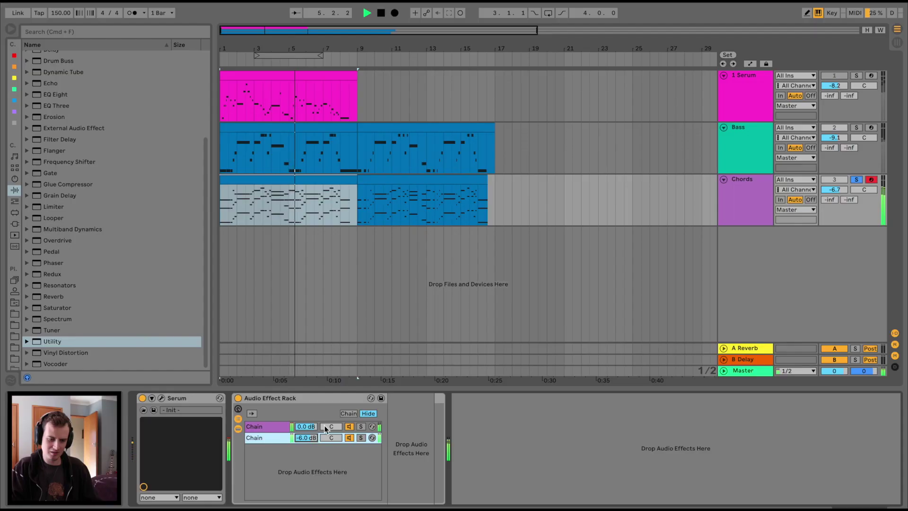
{"action": "left_click", "coordinate": [361, 426]}
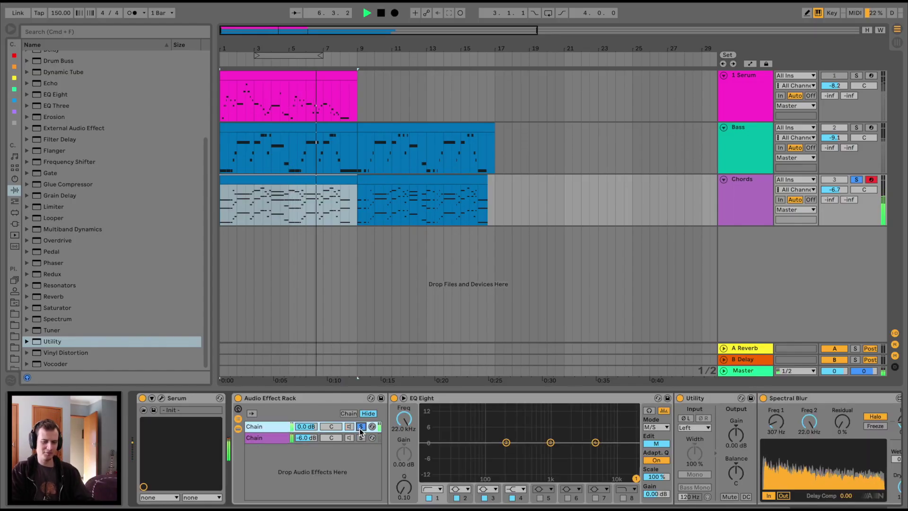
{"action": "left_click", "coordinate": [361, 437]}
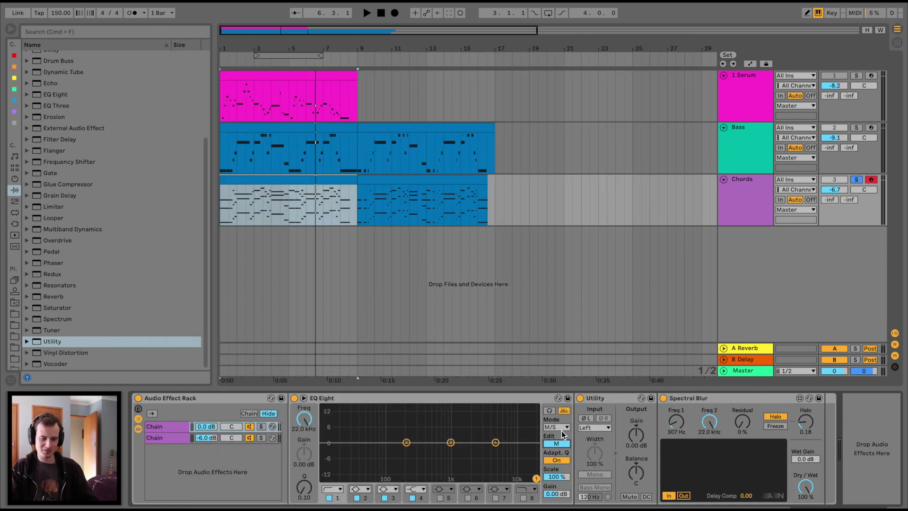
- Keep EQ Eight in M/S mode and switch its editing to the side channel
{"action": "left_click", "coordinate": [561, 428]}
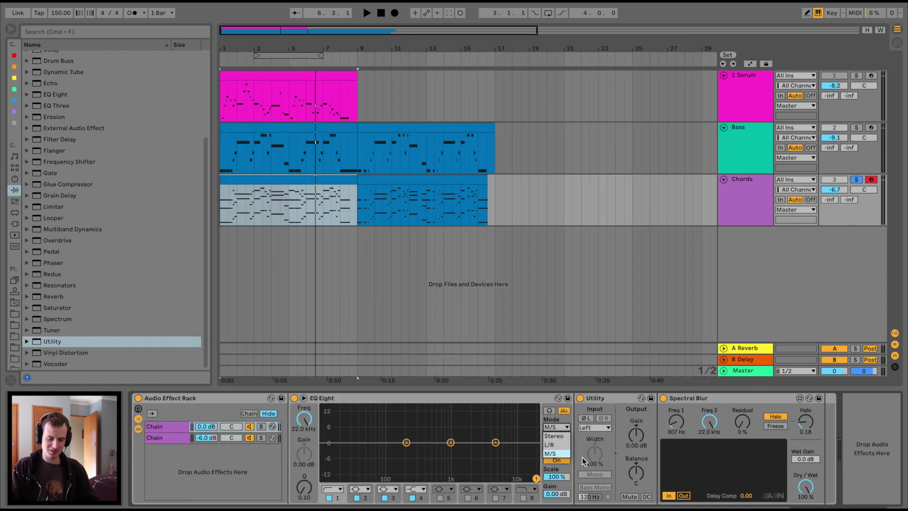
{"action": "left_click", "coordinate": [577, 460]}
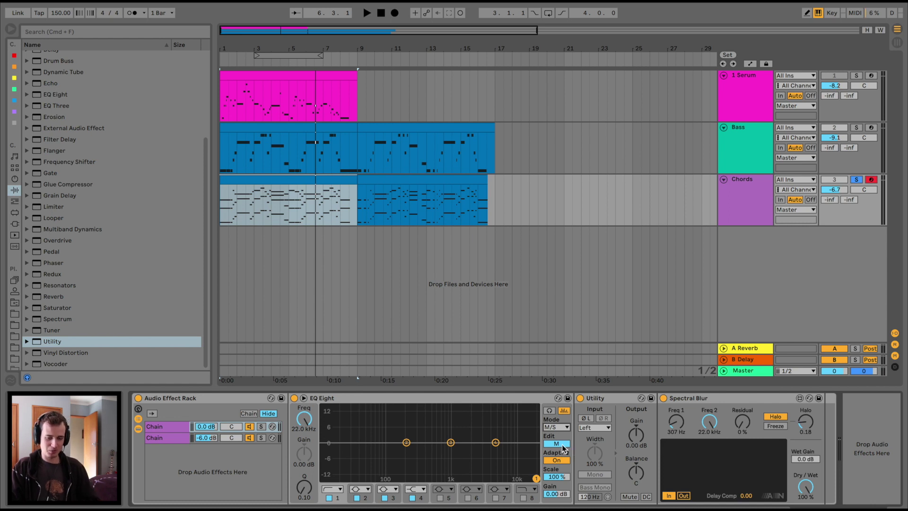
{"action": "left_click", "coordinate": [558, 443]}
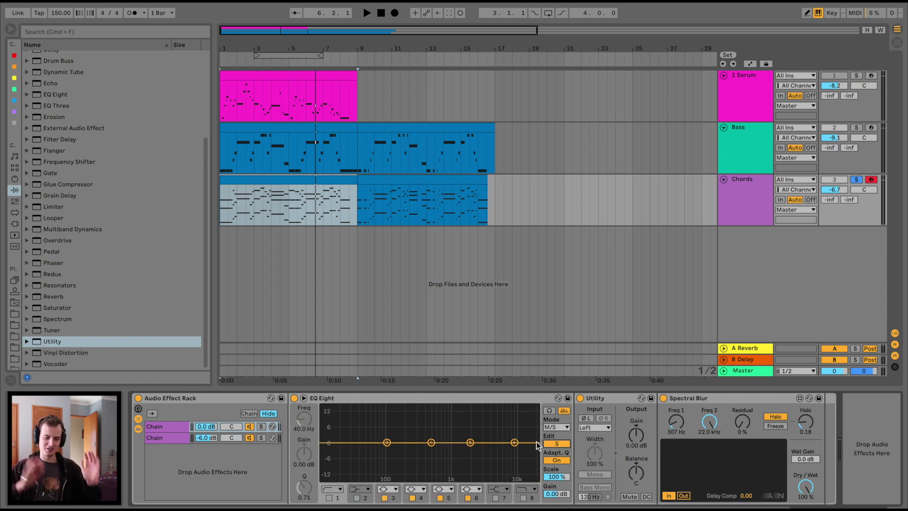
- Bypass Utility and Spectral Blur, and solo the 0.0 dB chain to hear EQ Eight's side signal alone
{"action": "left_click", "coordinate": [580, 398]}
{"action": "left_click", "coordinate": [669, 398]}
{"action": "key", "text": "space"}
{"action": "left_click", "coordinate": [663, 398]}
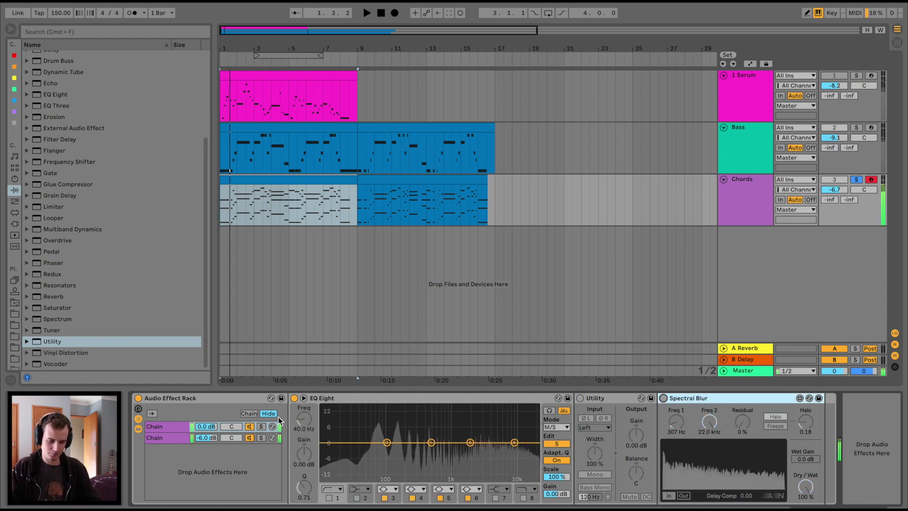
{"action": "key", "text": "space"}
{"action": "left_click", "coordinate": [261, 426]}
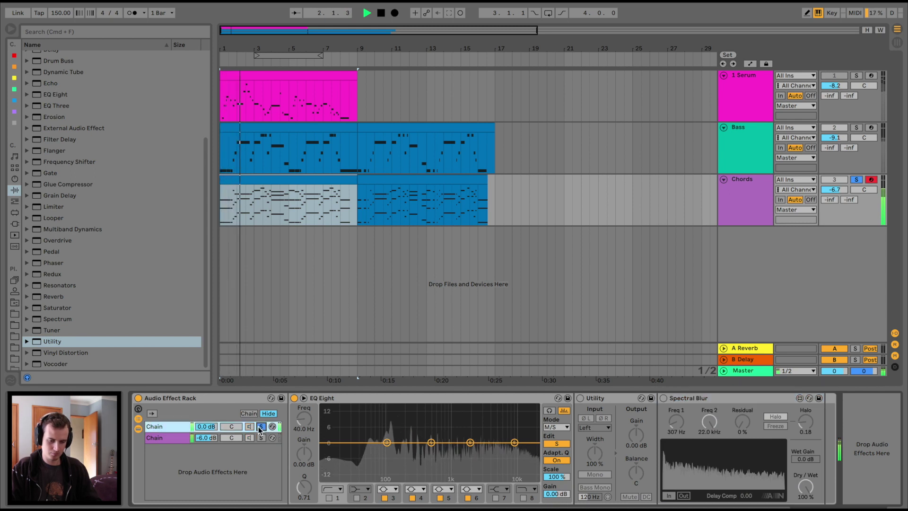
{"action": "key", "text": "space"}
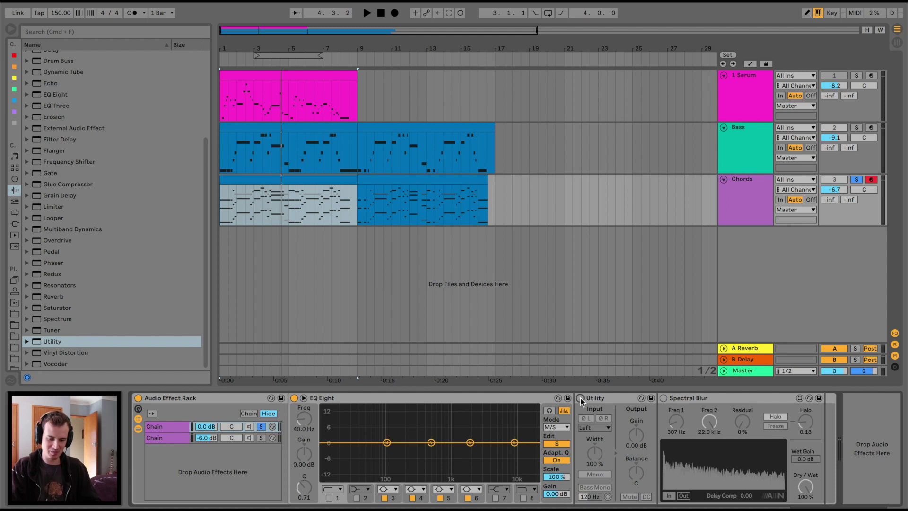
- Turn Utility and Spectral Blur back on and start playback of the soloed chain
{"action": "left_click", "coordinate": [580, 398]}
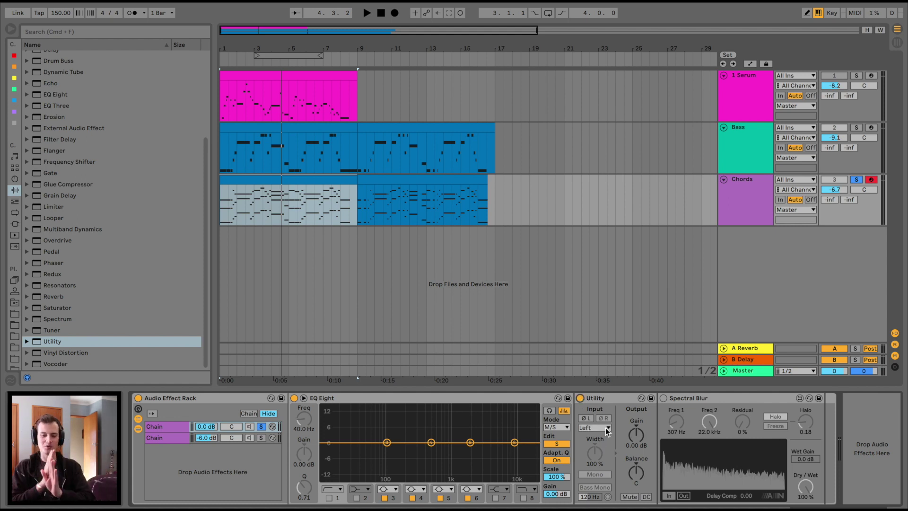
{"action": "left_click", "coordinate": [663, 398]}
{"action": "key", "text": "space"}
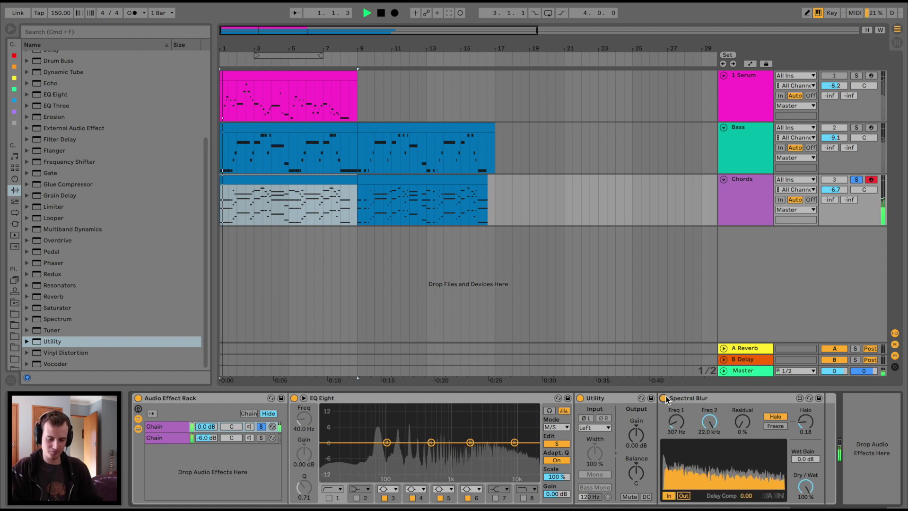
- Compare the soloed chain's sound with Utility bypassed and active during playback
{"action": "left_click", "coordinate": [586, 399]}
{"action": "left_click", "coordinate": [581, 397]}
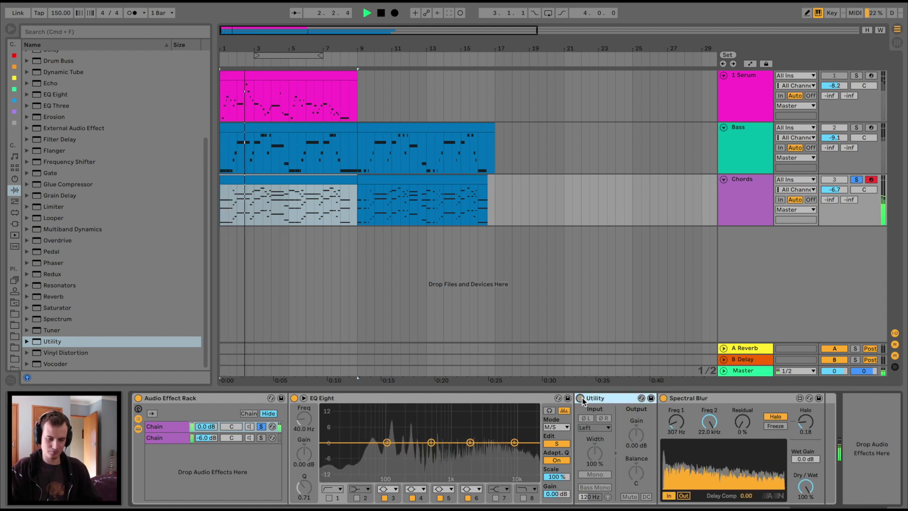
{"action": "key", "text": "space"}
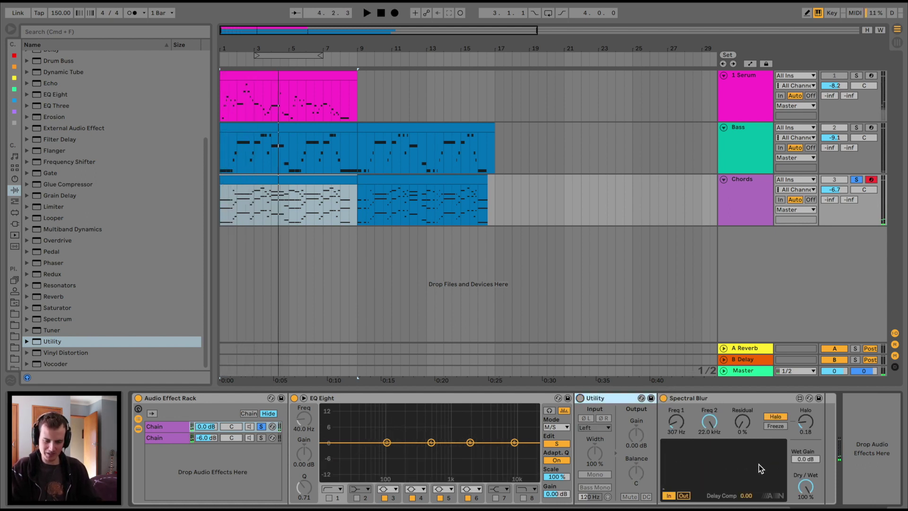
{"action": "key", "text": "space"}
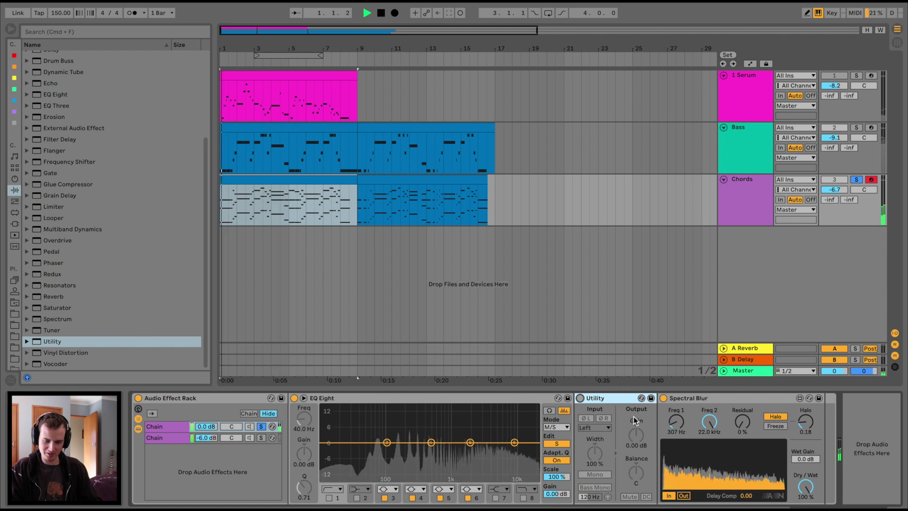
{"action": "left_click", "coordinate": [581, 399]}
{"action": "left_click", "coordinate": [581, 398]}
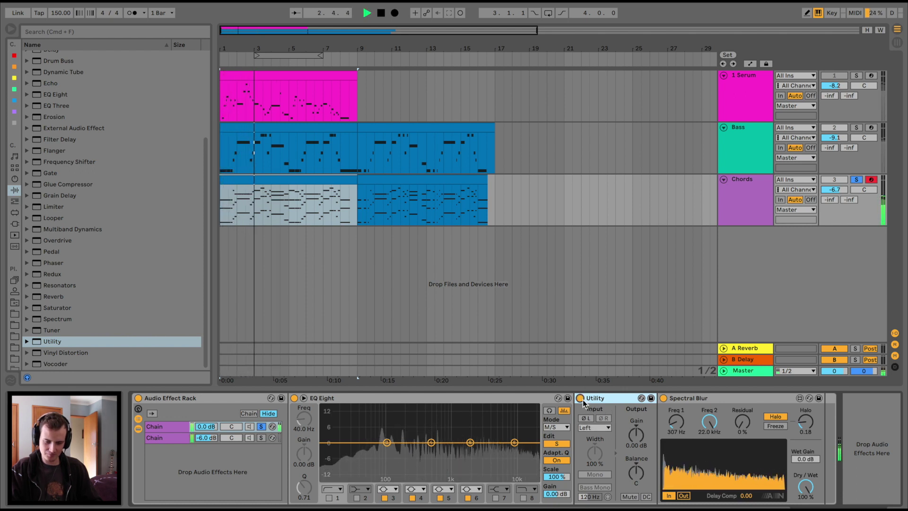
{"action": "key", "text": "space"}
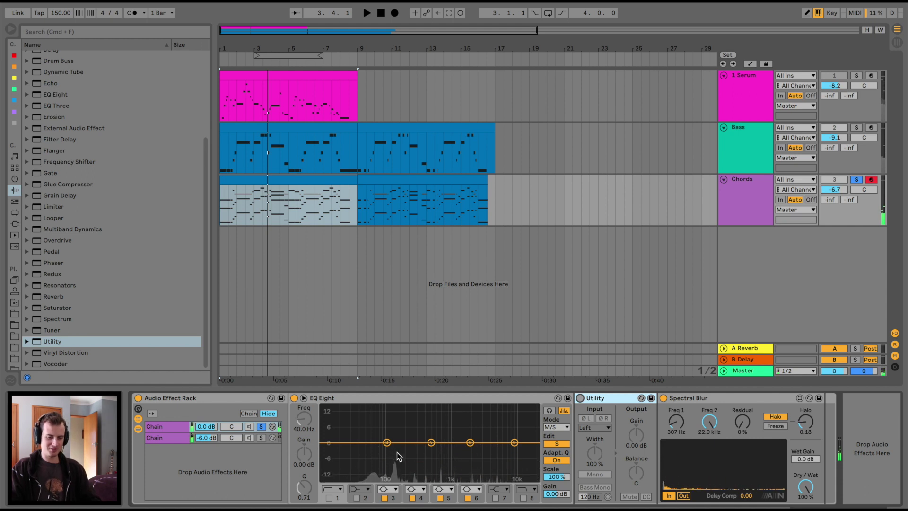
- Enable filter 1 on EQ Eight's side channel and set its low cut to 255 Hz with Q at 0.47
{"action": "left_click", "coordinate": [327, 498]}
{"action": "left_click_drag", "start_coordinate": [361, 451], "coordinate": [413, 458]}
{"action": "key", "text": "space"}
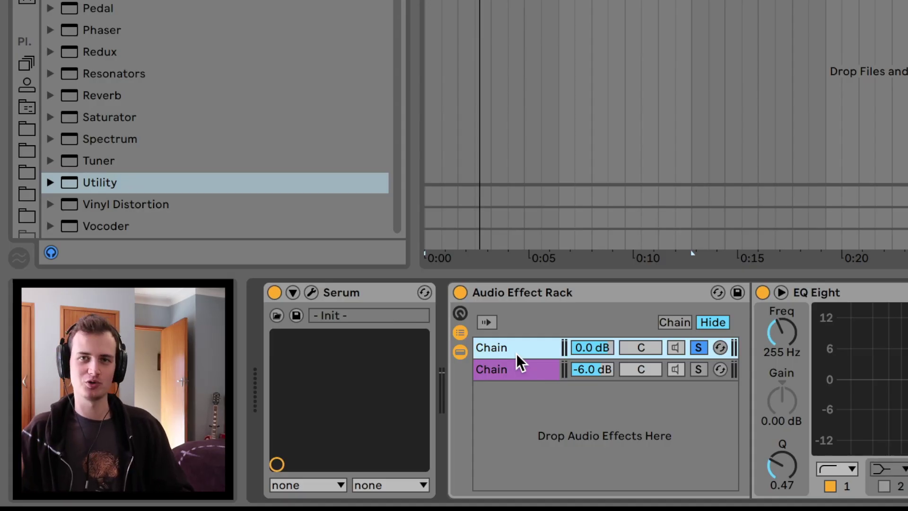
- Select the rack's empty -6.0 dB chain, solo it and listen to the unprocessed Serum signal
{"action": "left_click", "coordinate": [521, 370]}
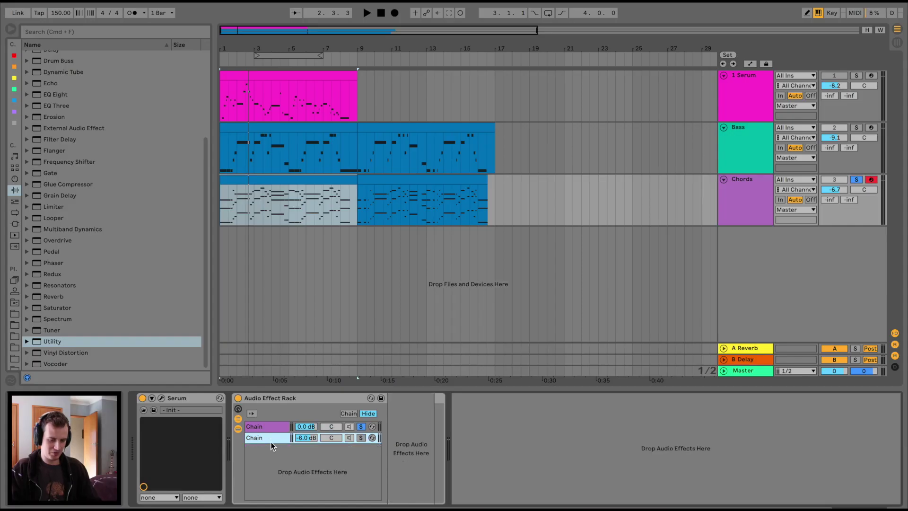
{"action": "right_click", "coordinate": [264, 450]}
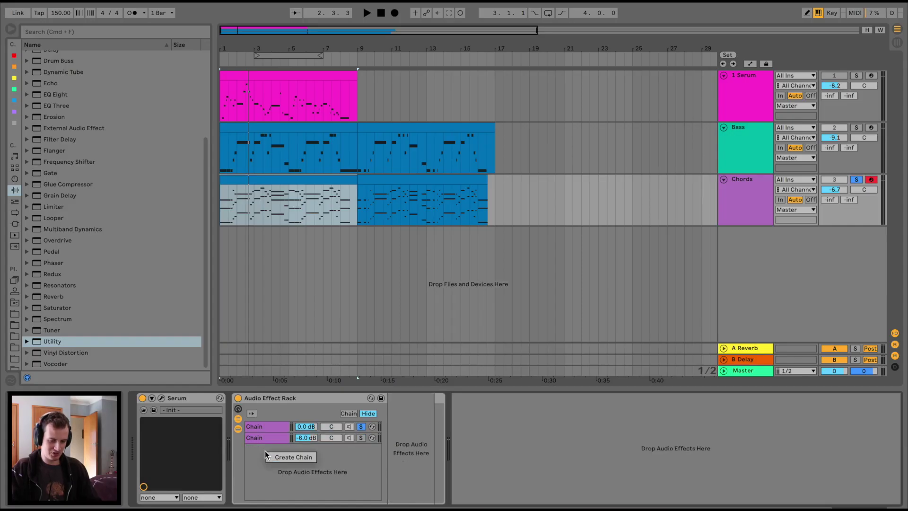
{"action": "left_click", "coordinate": [252, 467]}
{"action": "left_click", "coordinate": [263, 438]}
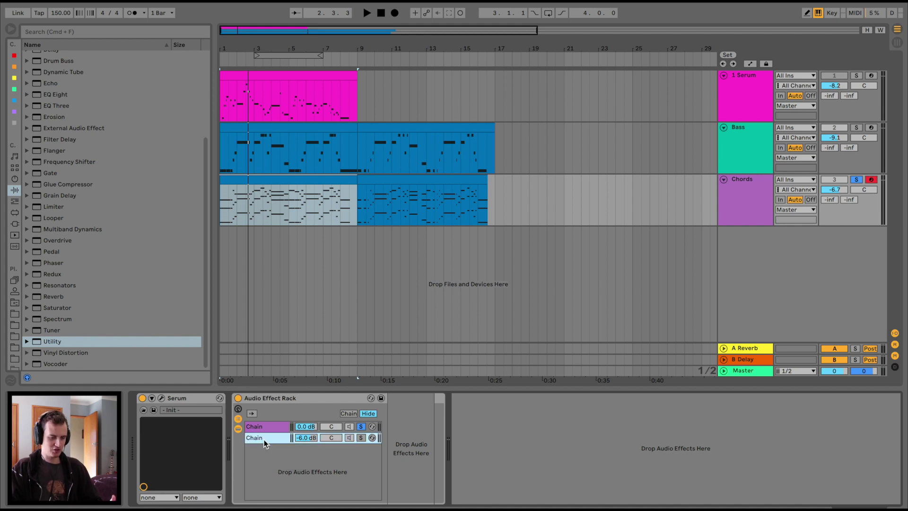
{"action": "left_click", "coordinate": [181, 400]}
{"action": "left_click", "coordinate": [361, 437]}
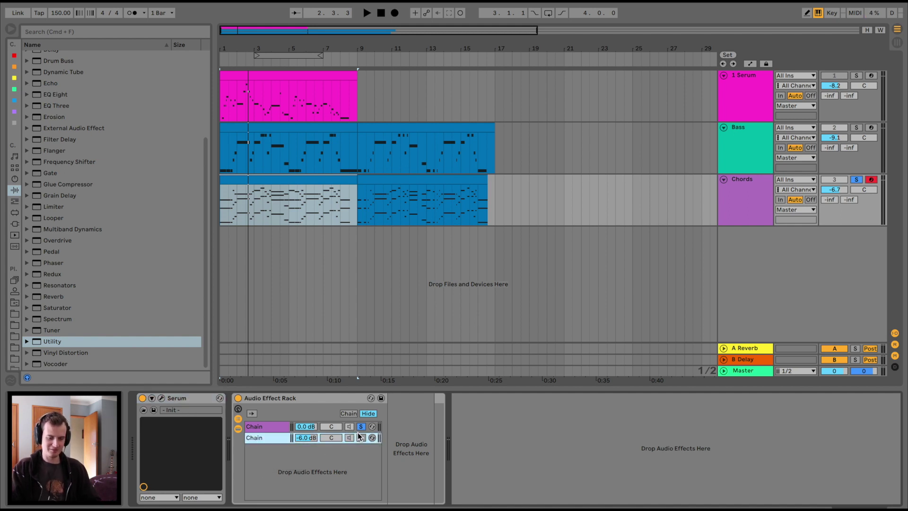
{"action": "key", "text": "space"}
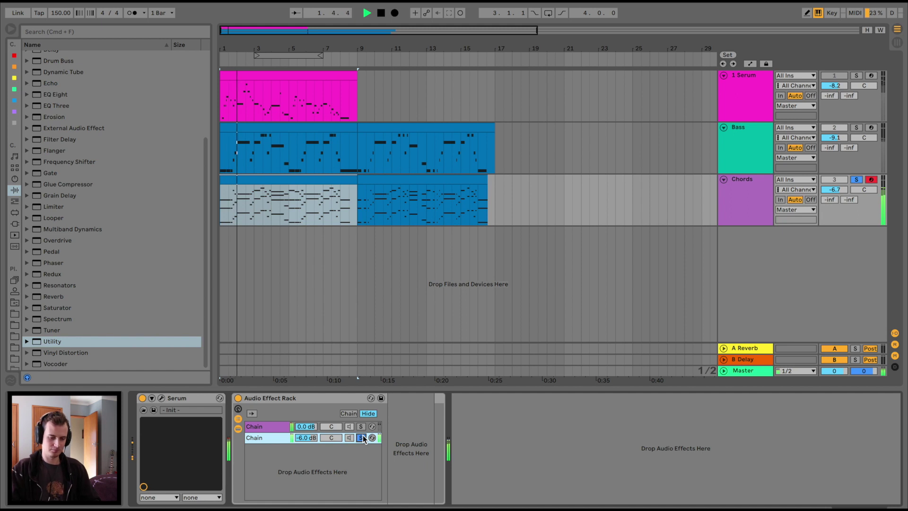
- Switch the solo back to the 0.0 dB chain and show its effect devices
{"action": "left_click", "coordinate": [360, 426]}
{"action": "left_click", "coordinate": [271, 424]}
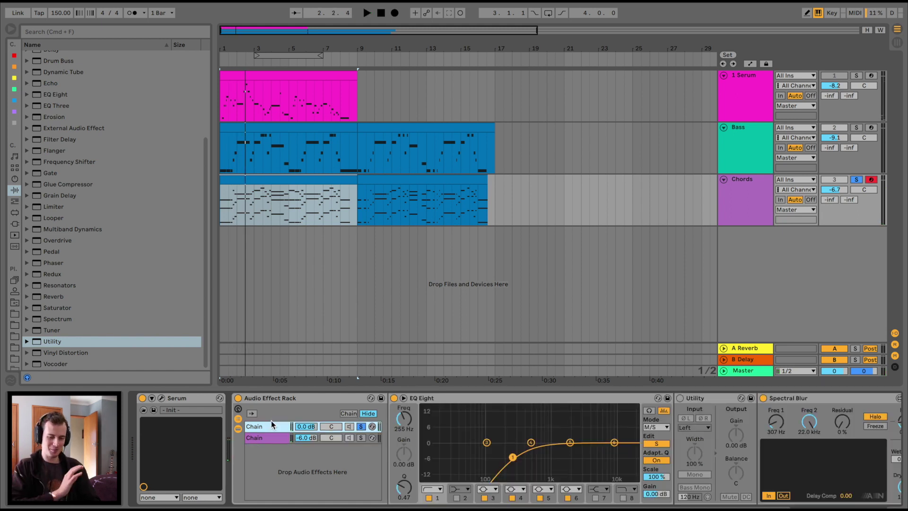
{"action": "scroll", "coordinate": [660, 408], "scroll_direction": "right", "scroll_amount": 3}
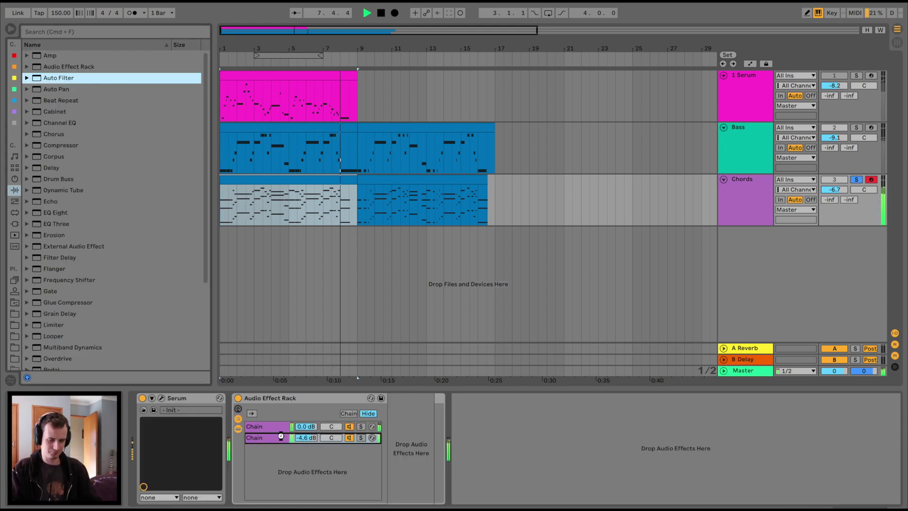
- Load Auto Filter on the rack's second chain and sweep its low-pass cutoff down to 171 Hz and back up
{"action": "key", "text": "Return"}
{"action": "left_click_drag", "start_coordinate": [530, 459], "coordinate": [459, 450]}
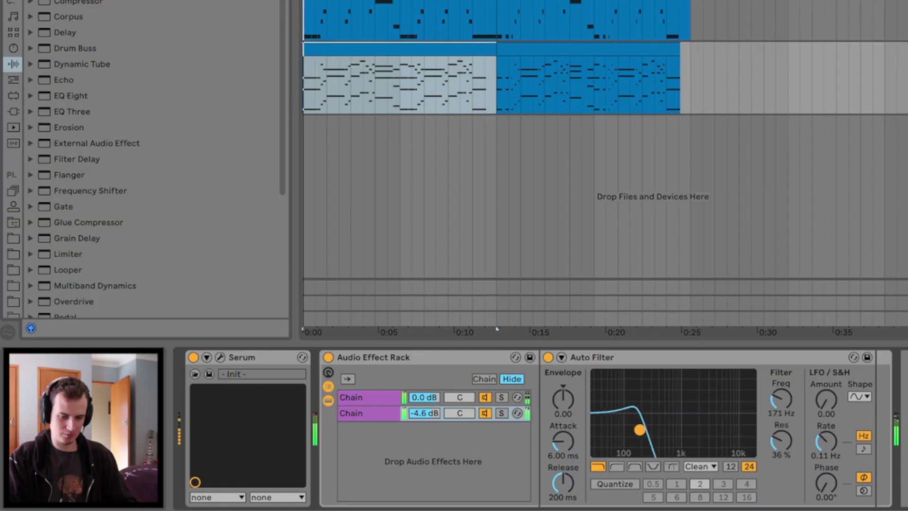
{"action": "left_click_drag", "start_coordinate": [638, 430], "coordinate": [751, 430]}
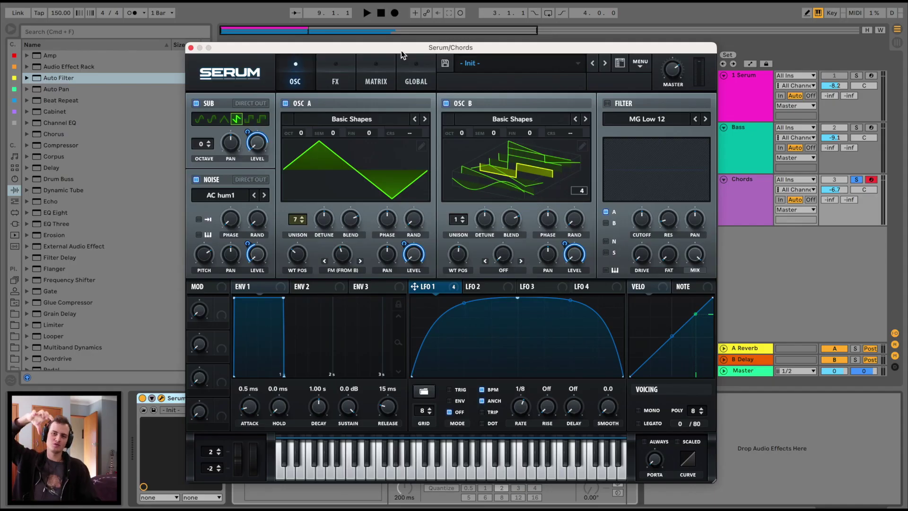
- Review the Serum patch's effects, return to its oscillator page and reposition the plugin window
{"action": "left_click", "coordinate": [335, 78]}
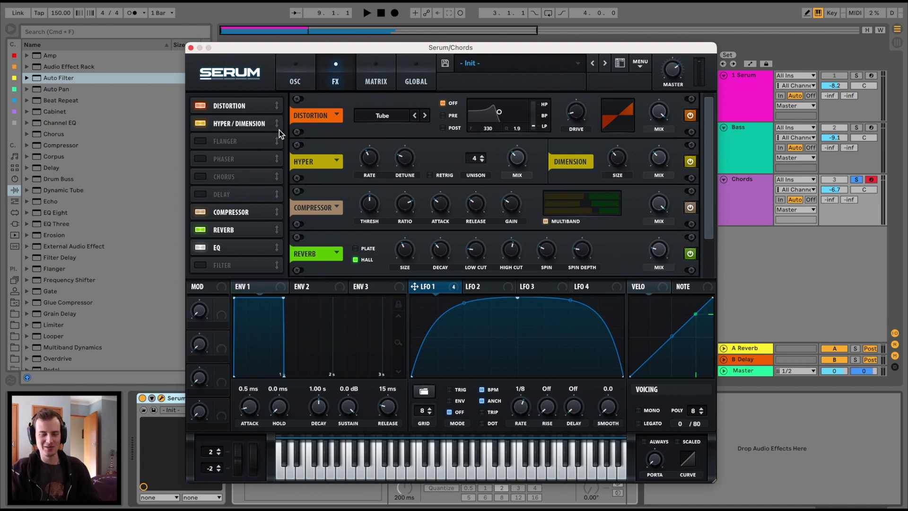
{"action": "left_click", "coordinate": [293, 81]}
{"action": "left_click_drag", "start_coordinate": [415, 49], "coordinate": [401, 50]}
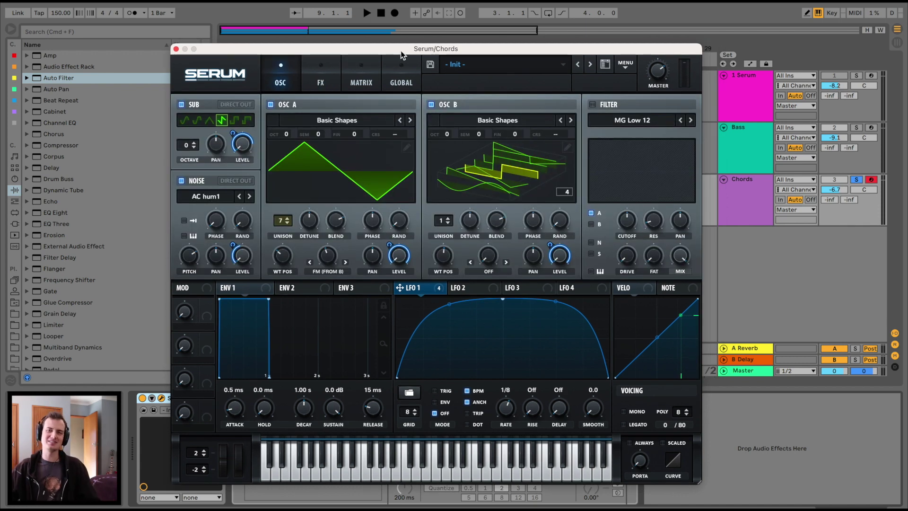